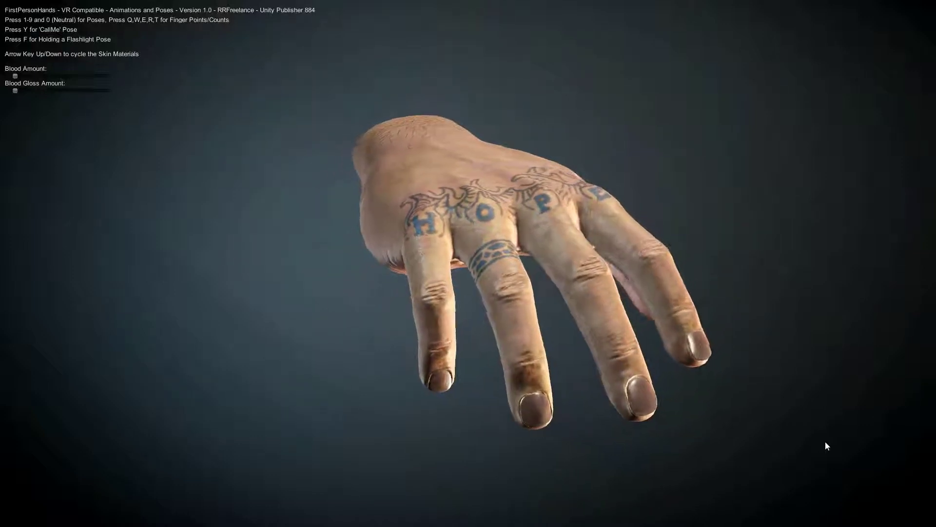
Cycle the demo hand through poses 1 to 9: pointing, fists, claw and cupped
key("1")
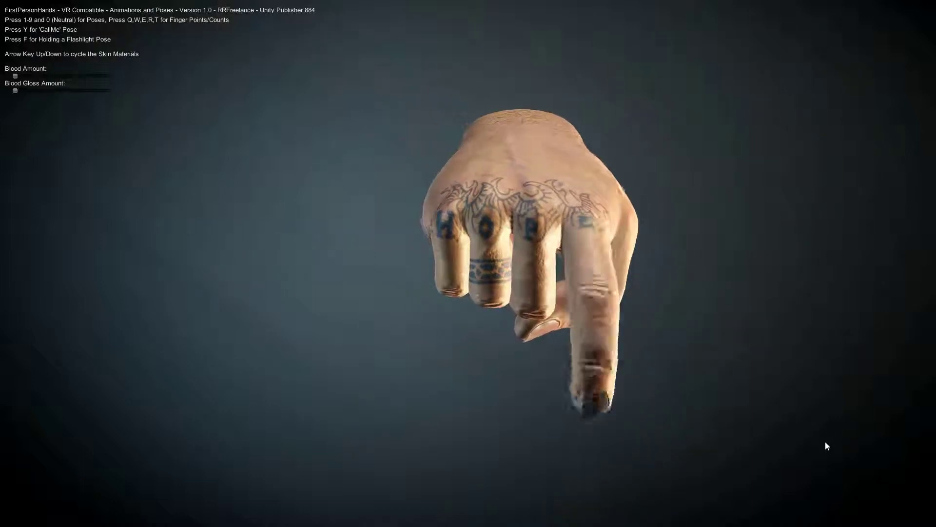
key("2")
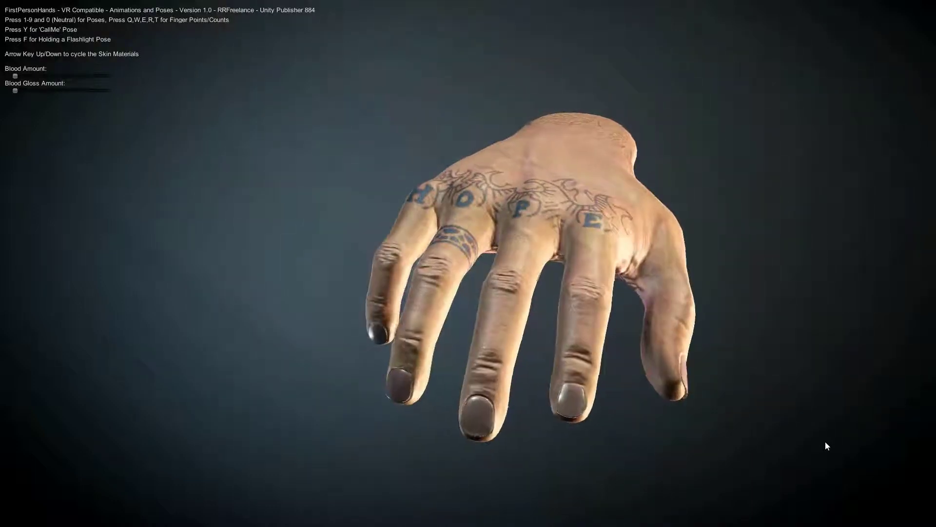
key("3")
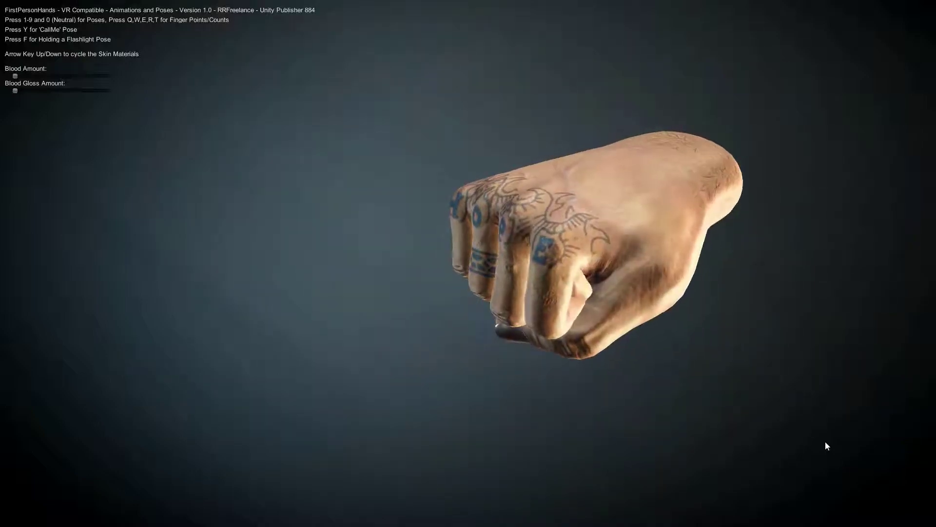
key("4")
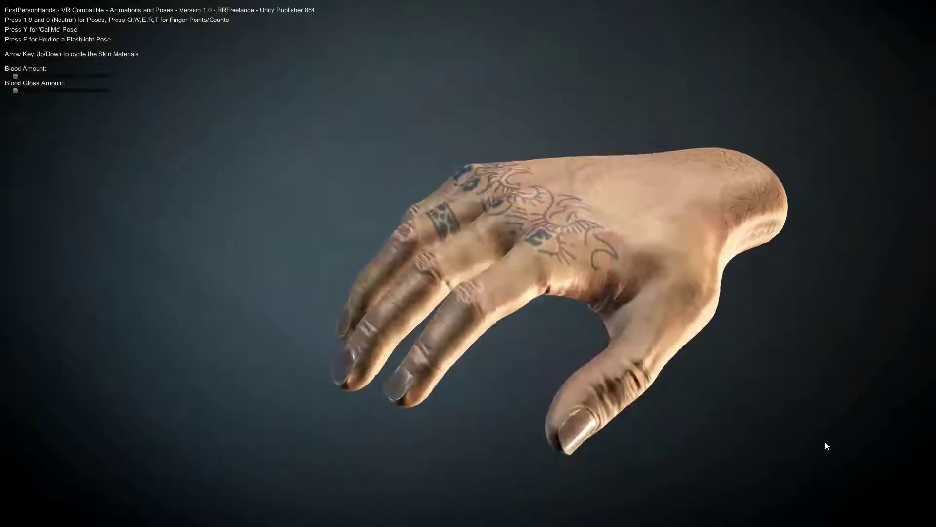
key("5")
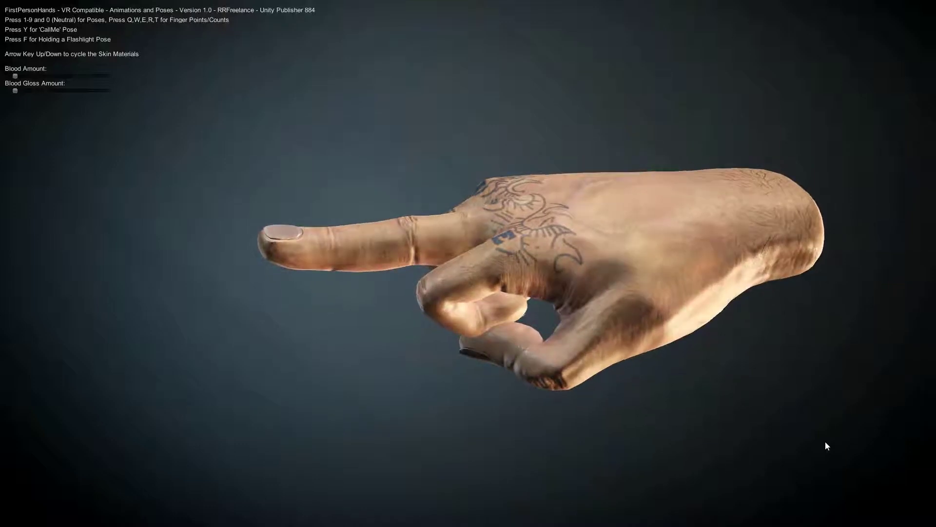
key("4")
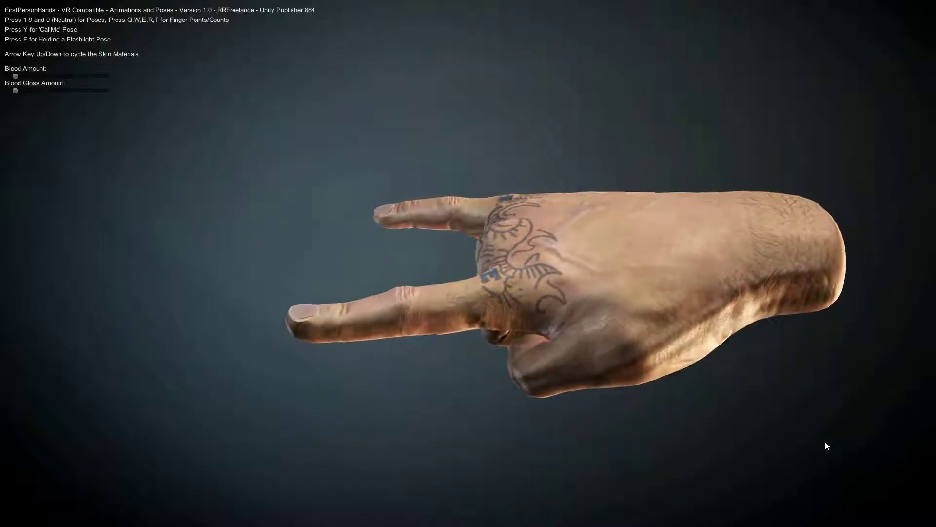
key("5")
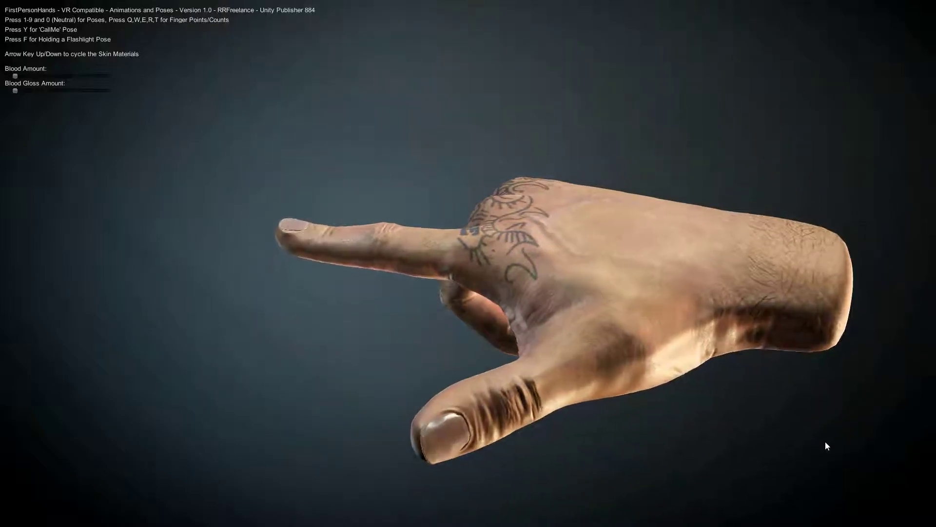
key("6")
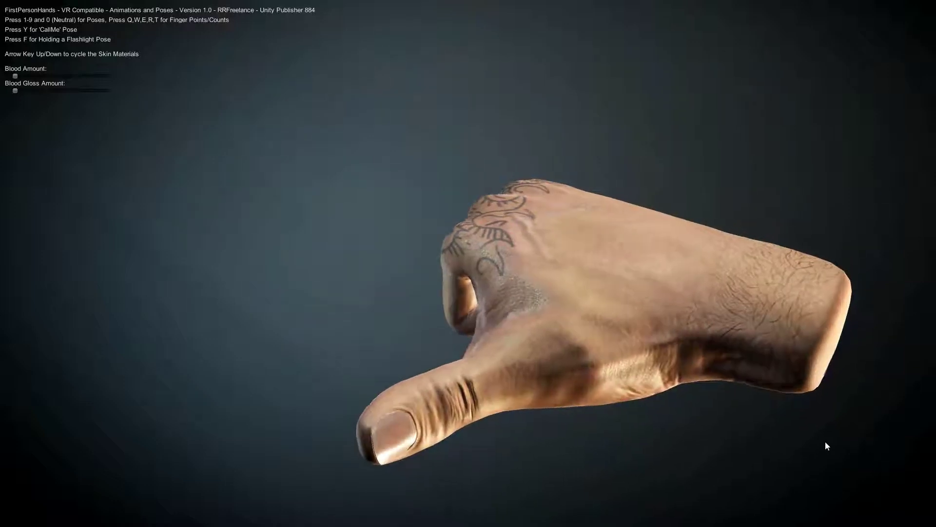
key("7")
key("8")
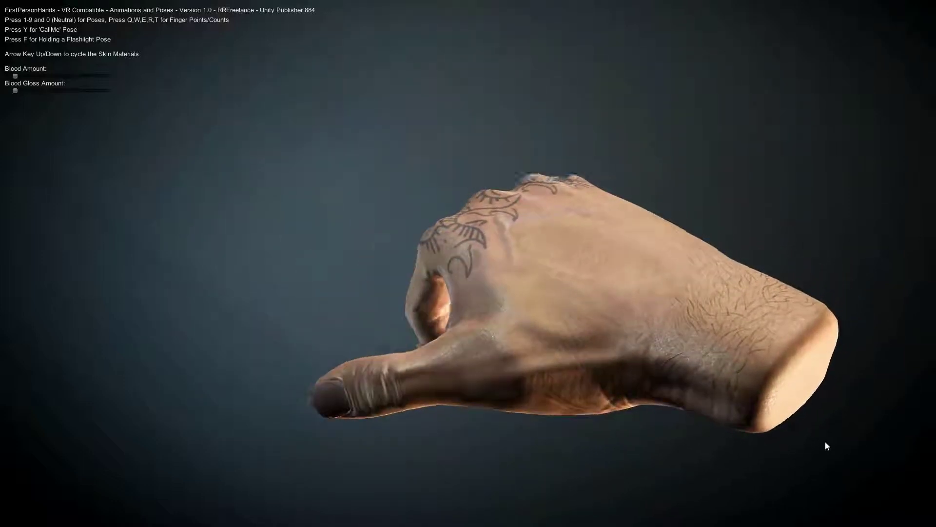
key("9")
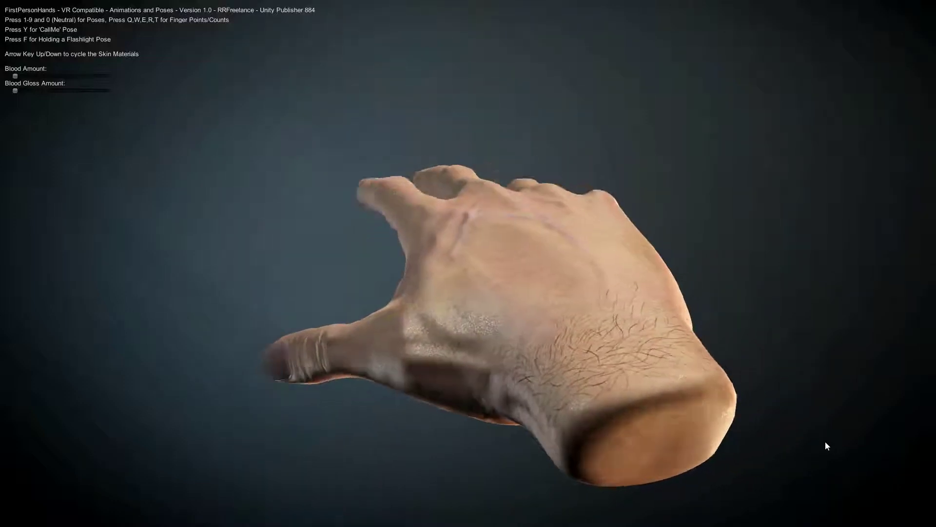
Switch to the darker brown skin and count one to five on the fingers
key("Down")
key("Down")
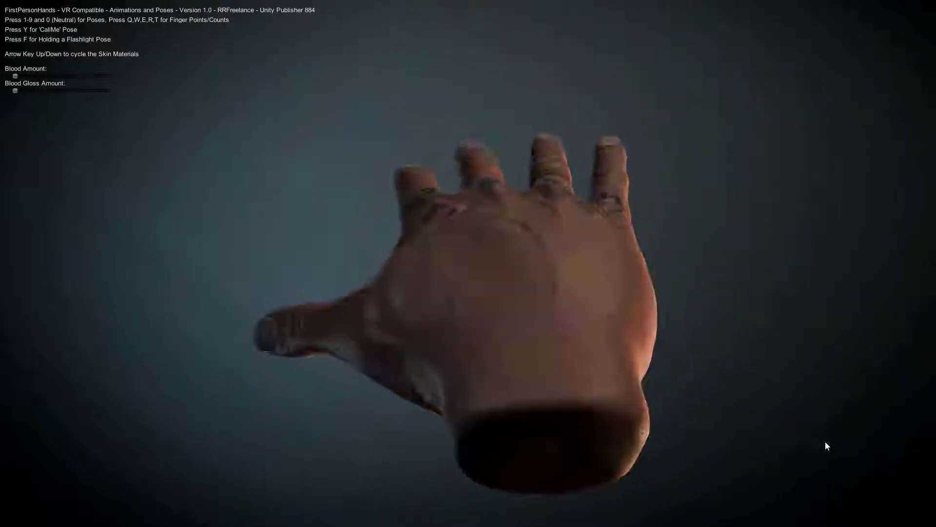
key("Down")
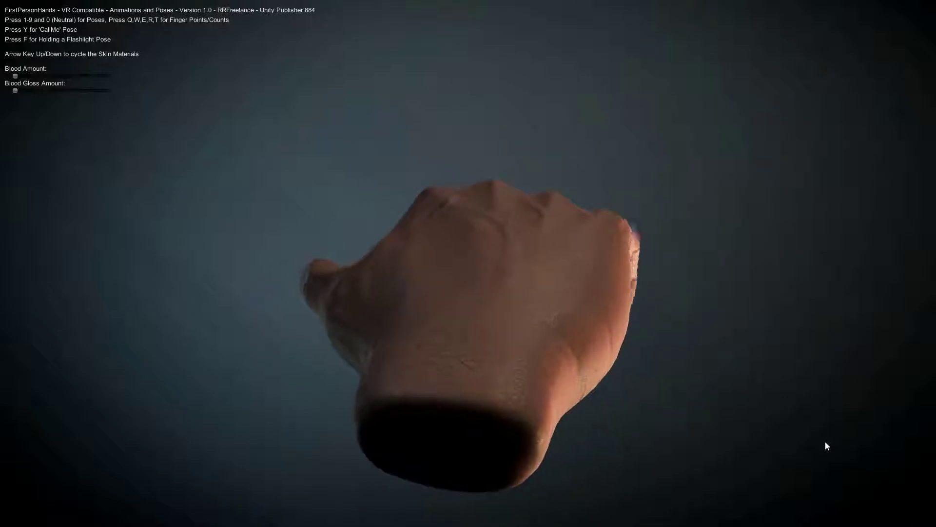
key("q")
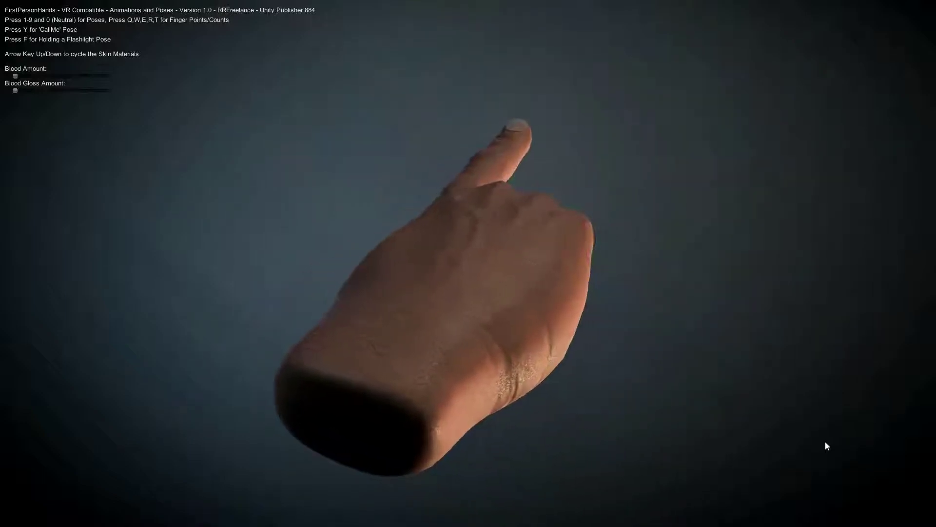
key("w")
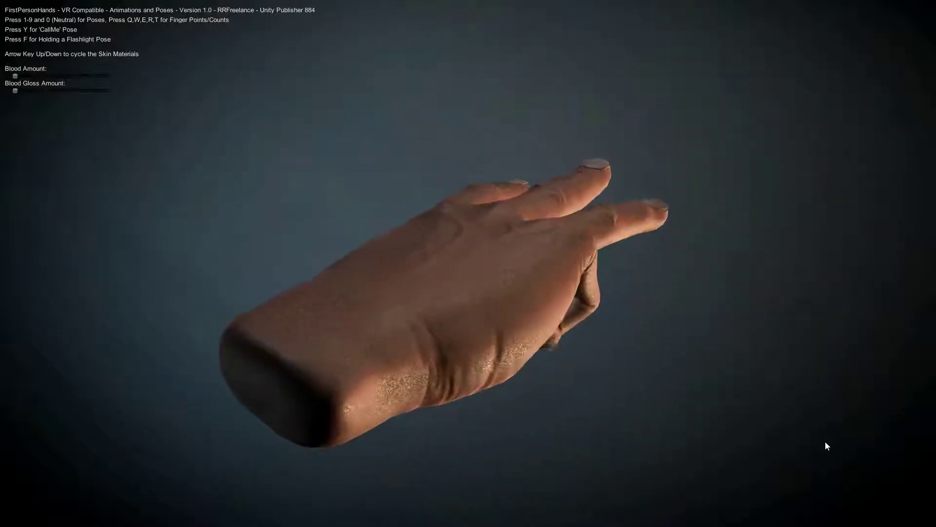
key("r")
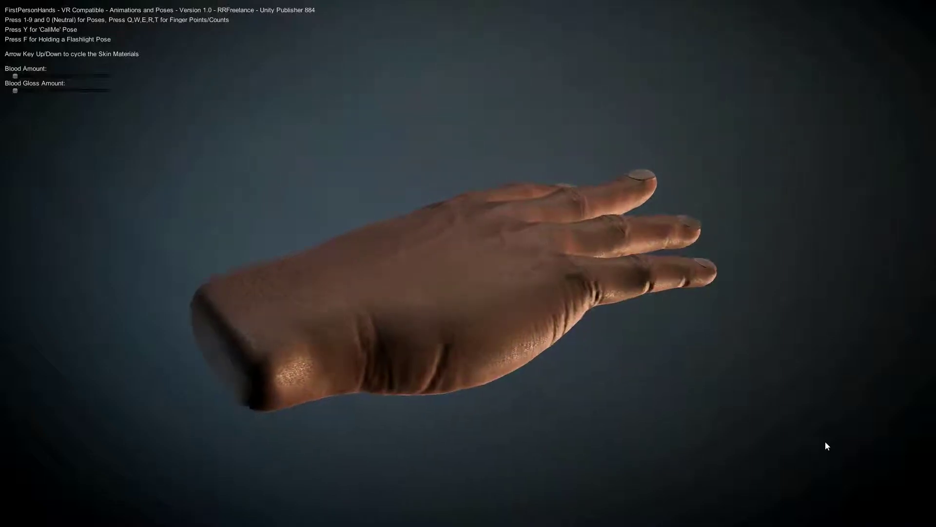
key("t")
key("q")
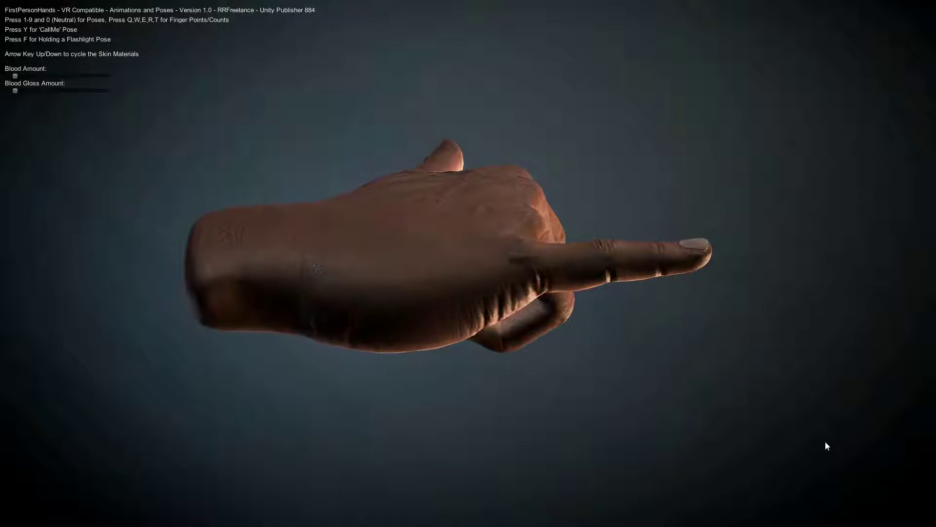
key("0")
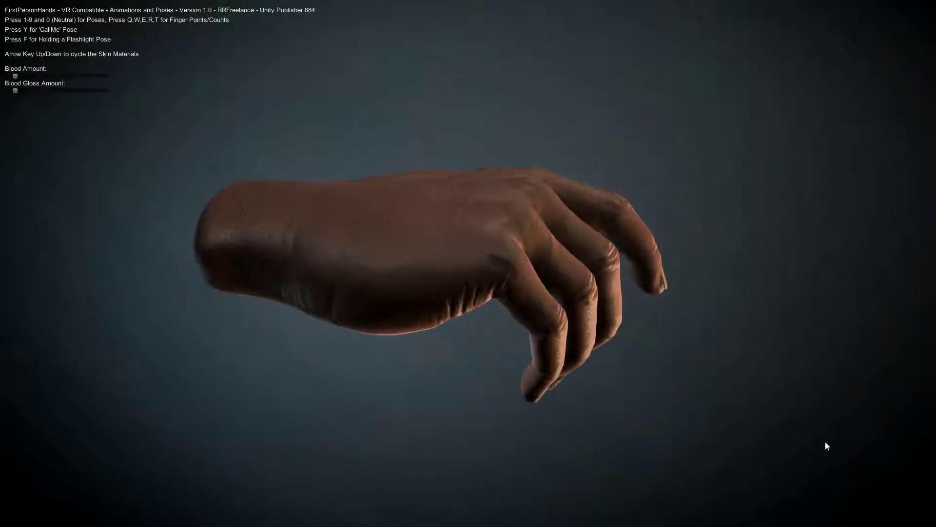
key("q")
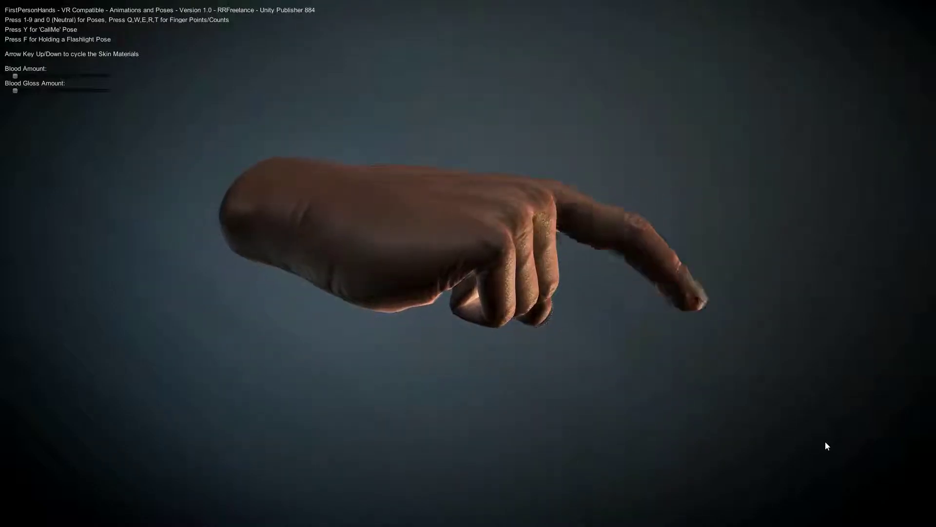
Cycle the skin material through tattooed brown to the lighter skin
key("Down")
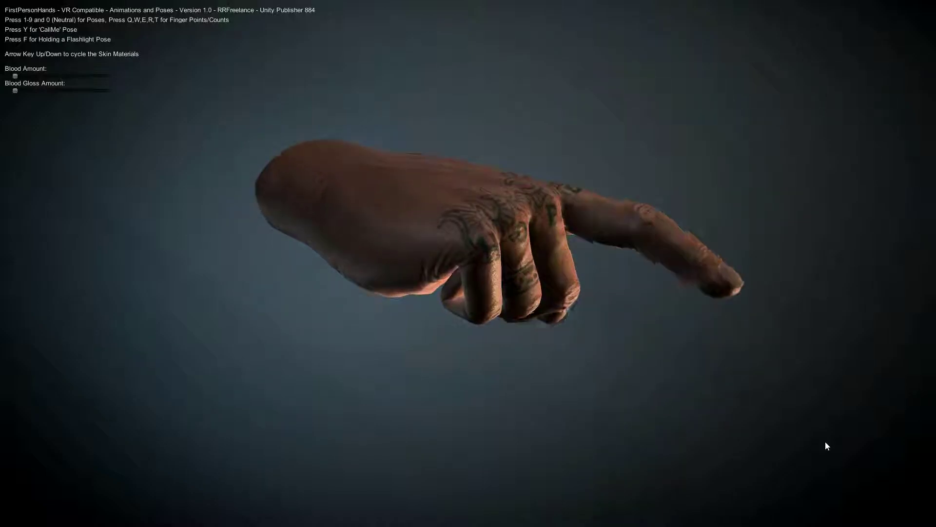
key("0")
key("Down")
key("Down")
key("Down")
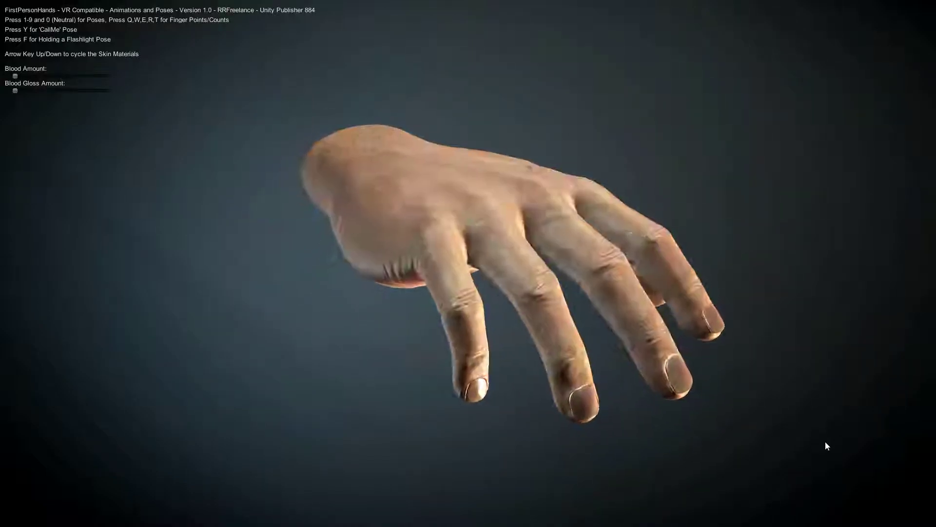
key("Down")
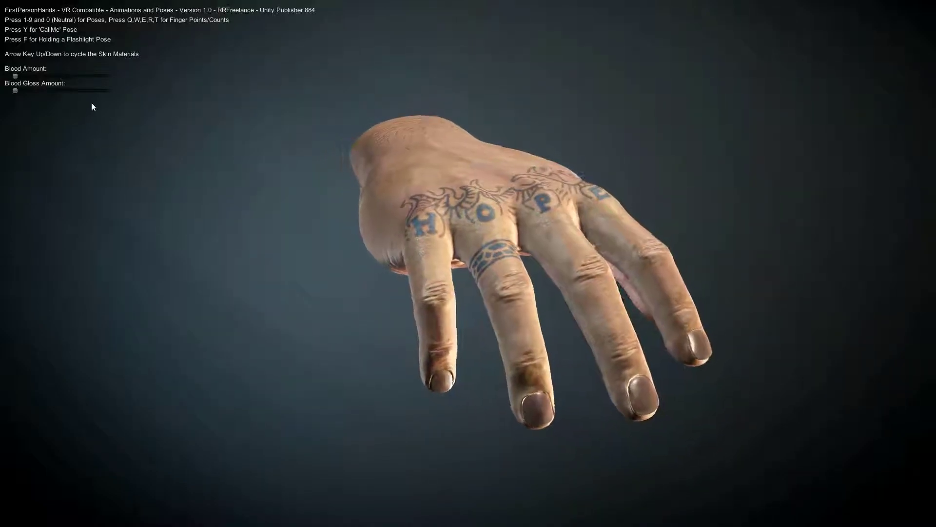
Cover the hand in blood, raise its gloss for a wet look, then reduce the blood
left_click_drag(15, 76, 117, 86)
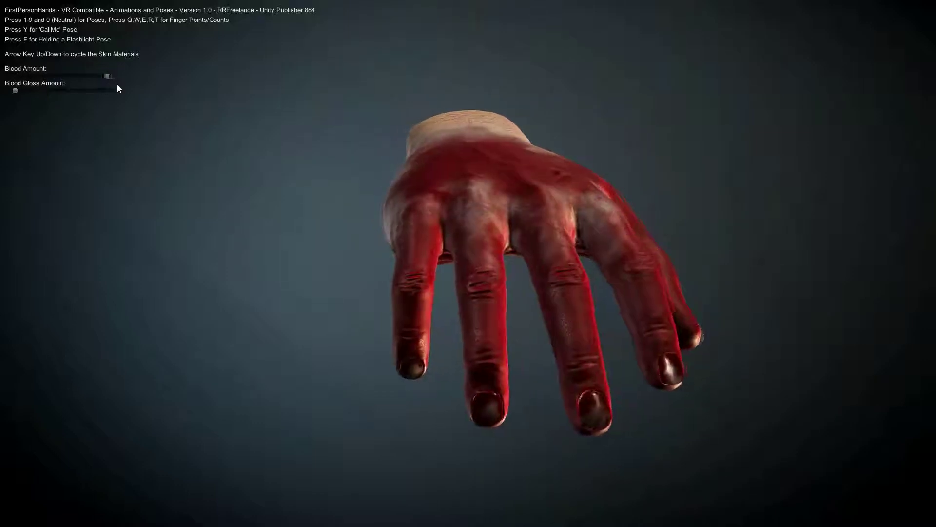
left_click_drag(21, 92, 46, 98)
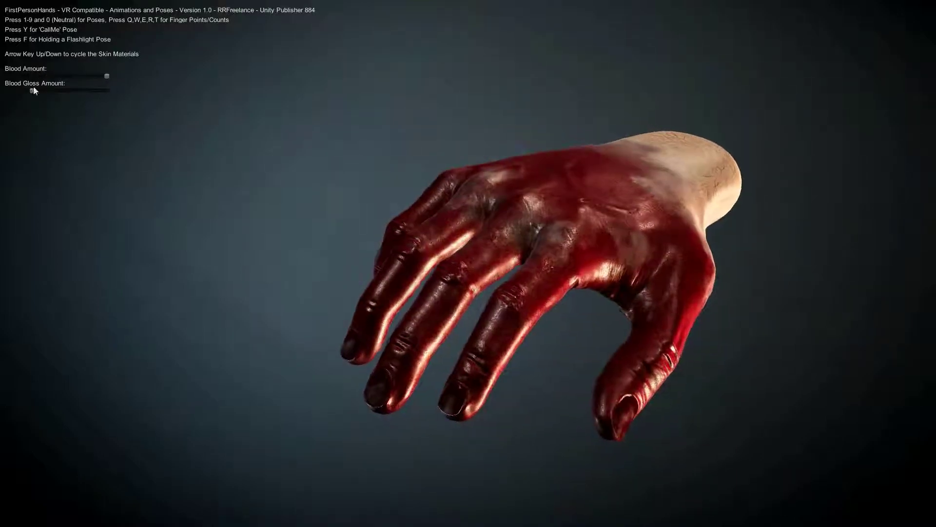
left_click_drag(32, 91, 62, 93)
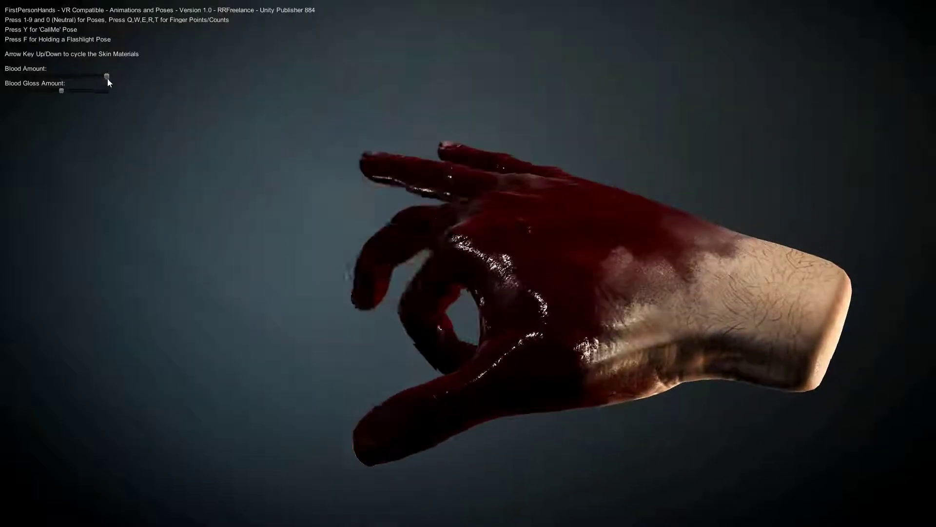
left_click_drag(106, 76, 69, 92)
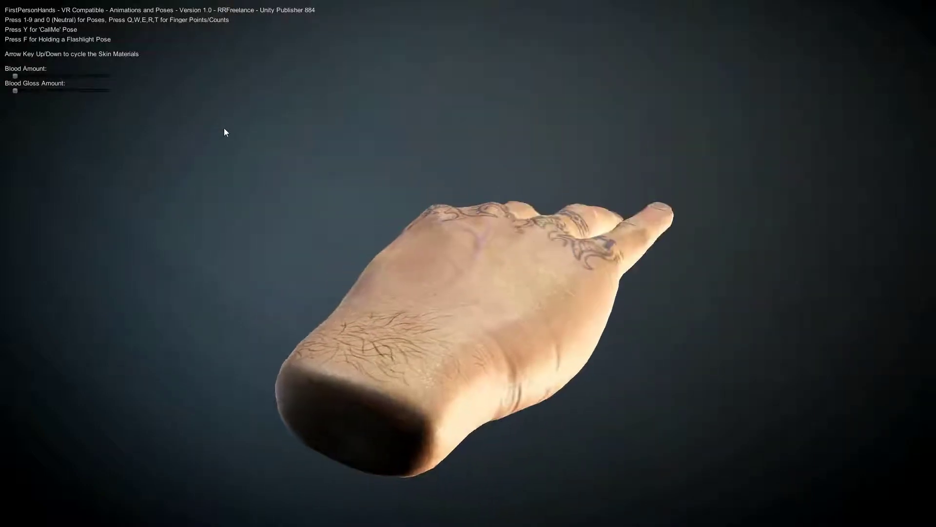
Cycle a few more finger poses, quit HandsDemo and return to the Unity editor
key("4")
key("5")
key("6")
key("7")
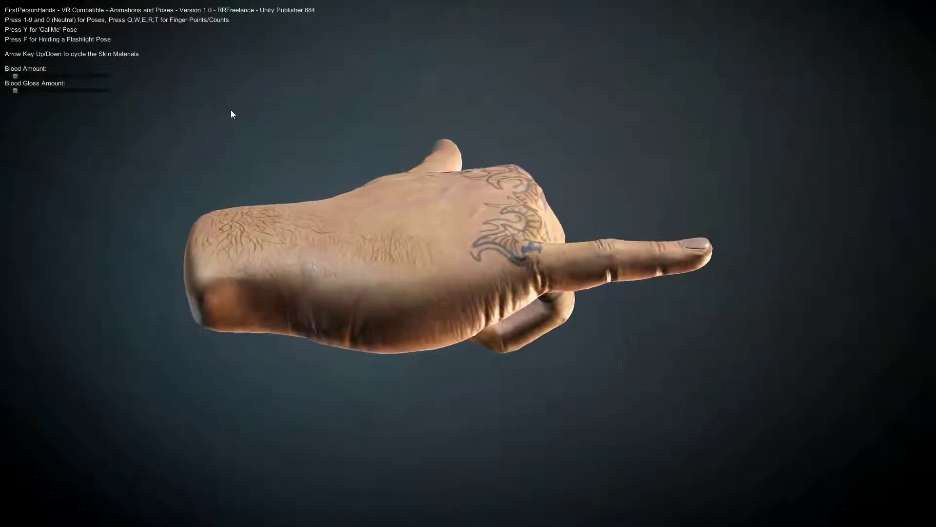
key("alt+F4")
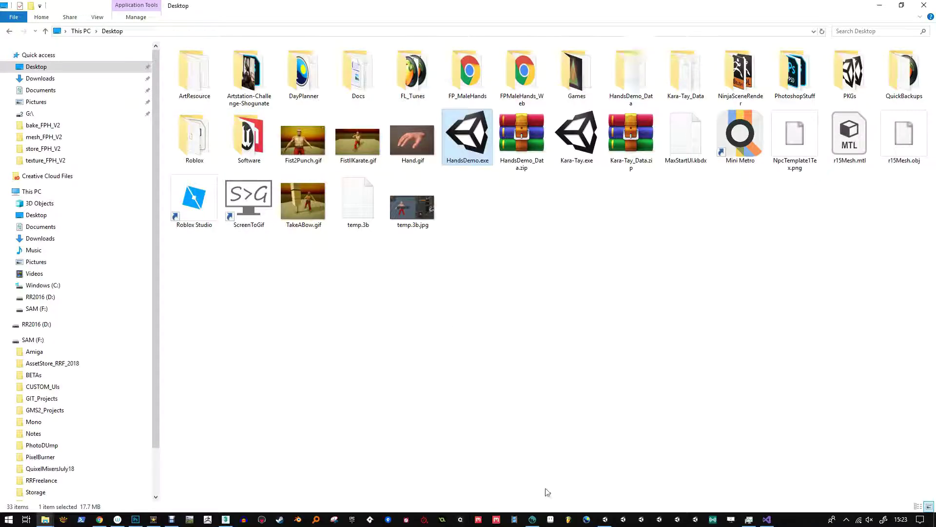
left_click(605, 519)
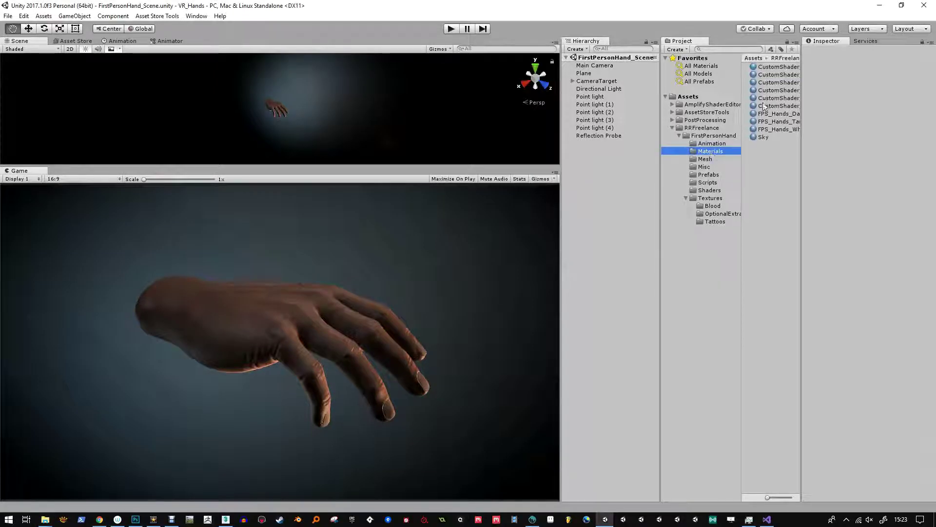
Widen the Project panel and apply the tan tattooed skin material to the hand
left_click_drag(659, 148, 610, 148)
left_click_drag(702, 174, 681, 174)
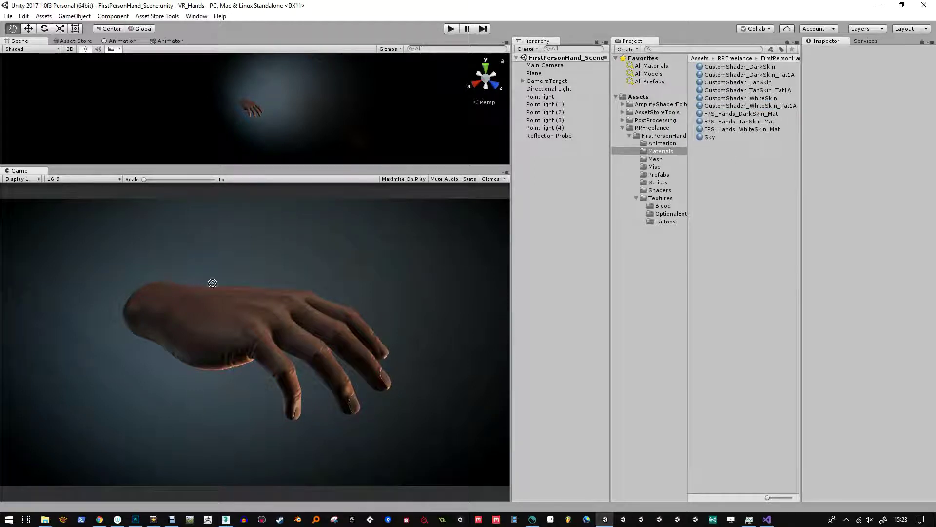
left_click_drag(243, 336, 252, 103)
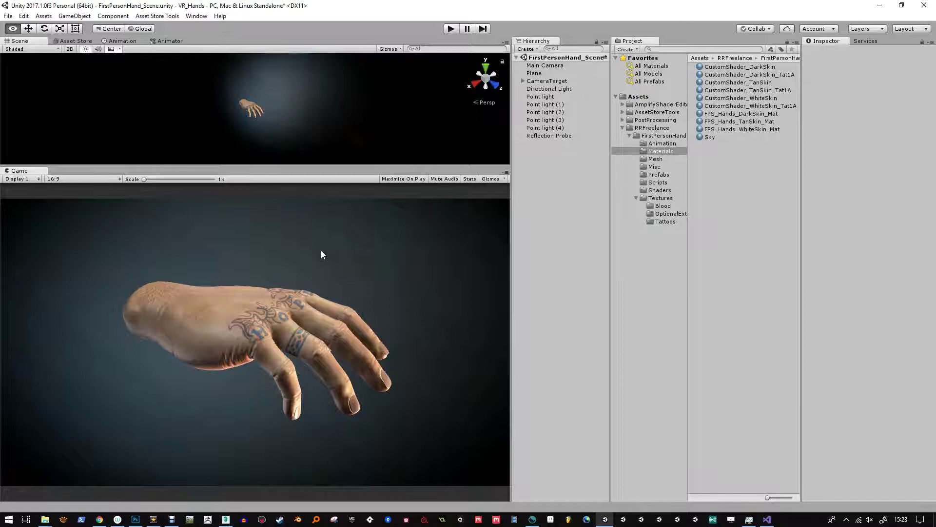
Enlarge the Scene view, orbit to the hand's side, and select CustomShader_WhiteSkin_Tat1A
left_click_drag(316, 167, 316, 328)
scroll(262, 204, "up", 10)
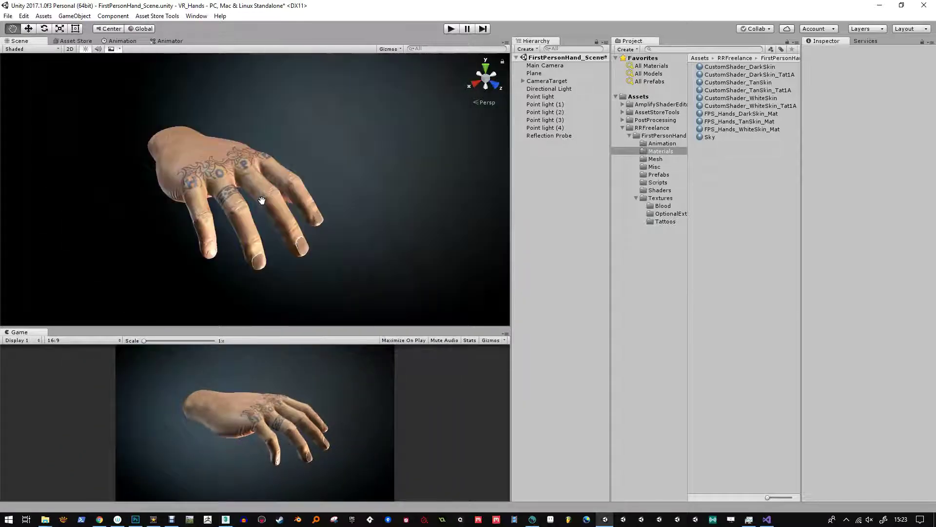
left_click_drag(262, 200, 331, 206, "alt")
right_click_drag(331, 206, 316, 303, "alt")
left_click_drag(315, 303, 301, 286, "alt")
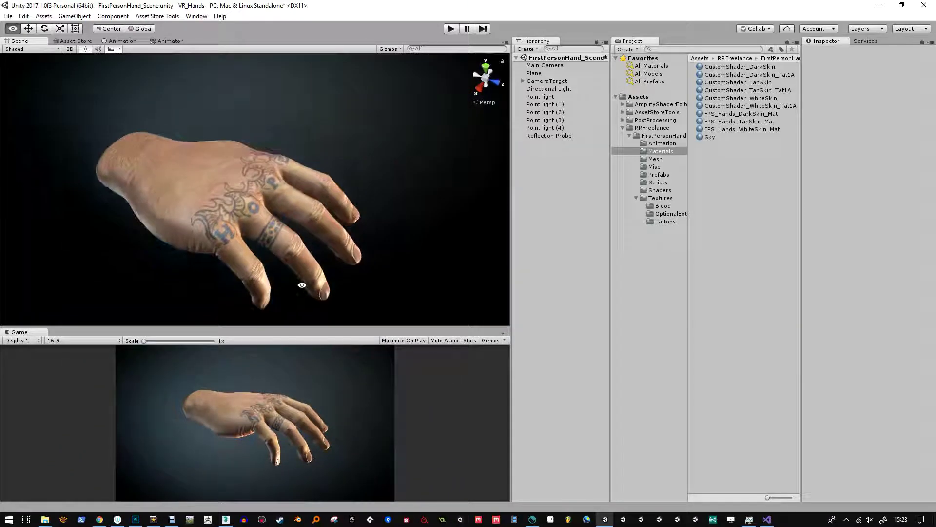
scroll(313, 261, "down", 10)
scroll(333, 257, "up", 8)
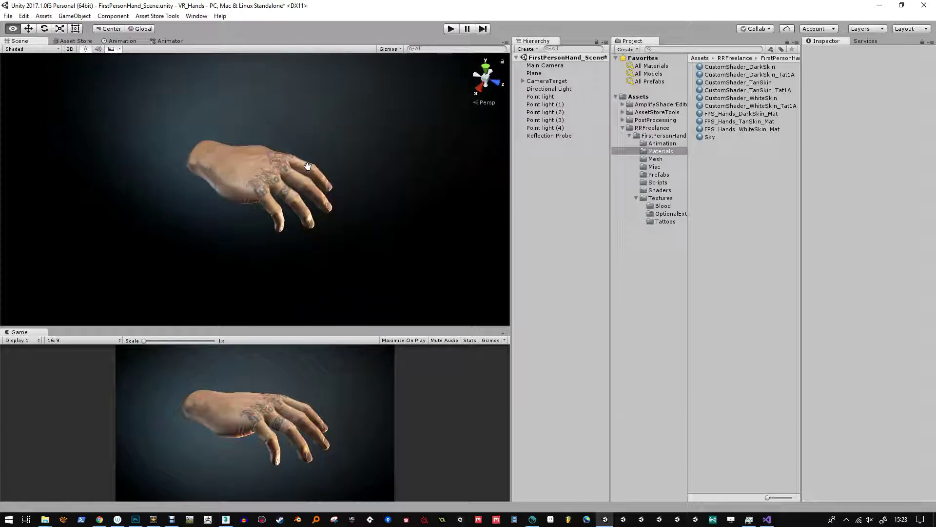
left_click_drag(318, 220, 384, 213, "alt")
right_click_drag(385, 213, 387, 229, "alt")
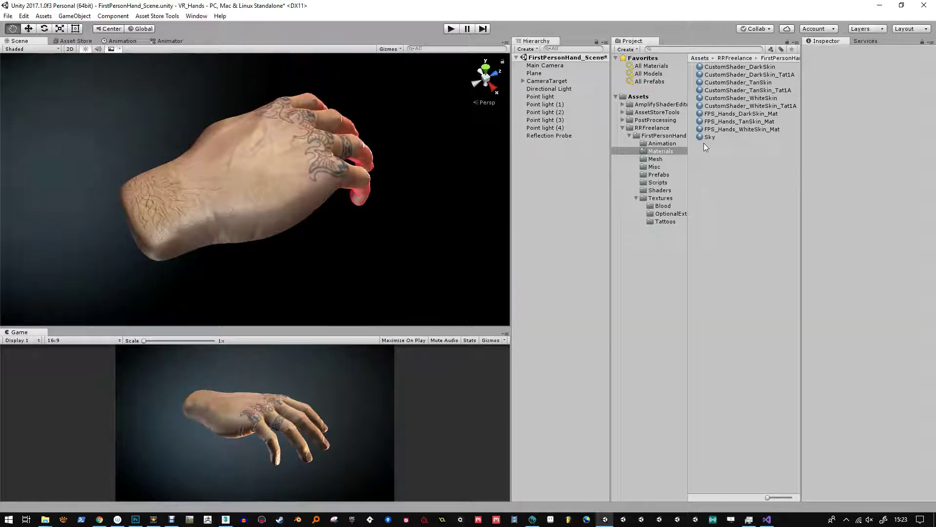
left_click(751, 105)
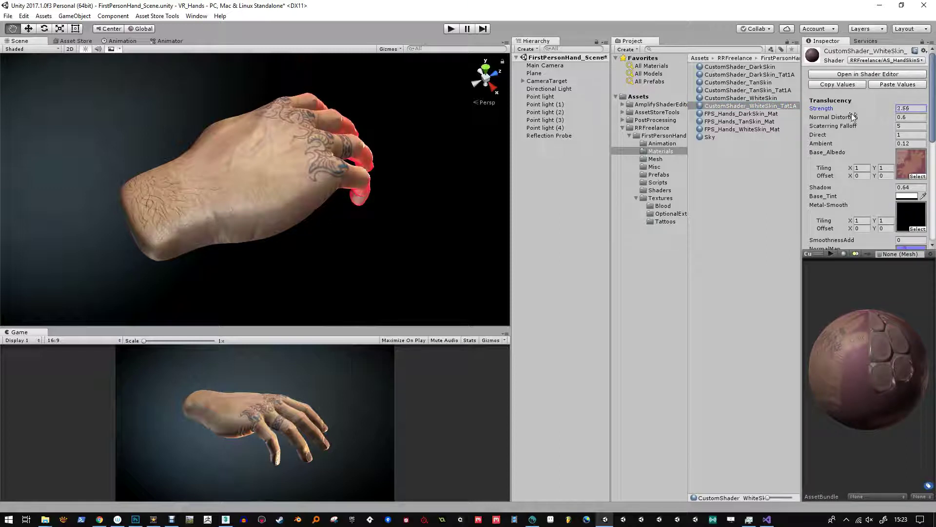
scroll(863, 169, "down", 5)
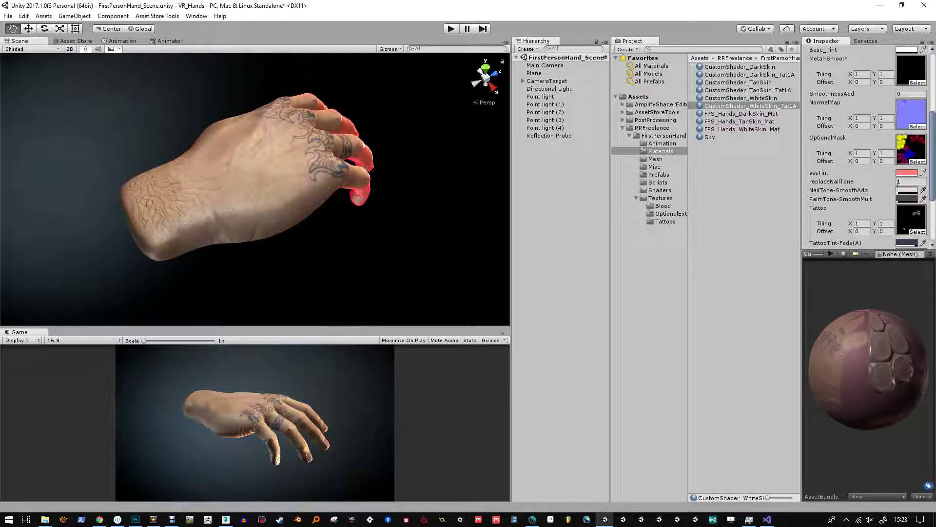
Darken the skin's sssTint colour to a deep red-brown
left_click(906, 173)
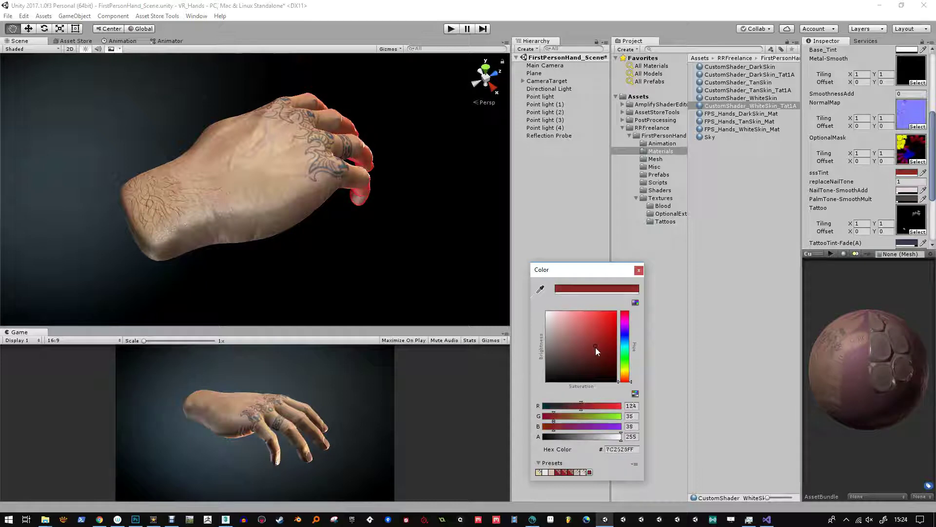
left_click_drag(580, 348, 584, 356)
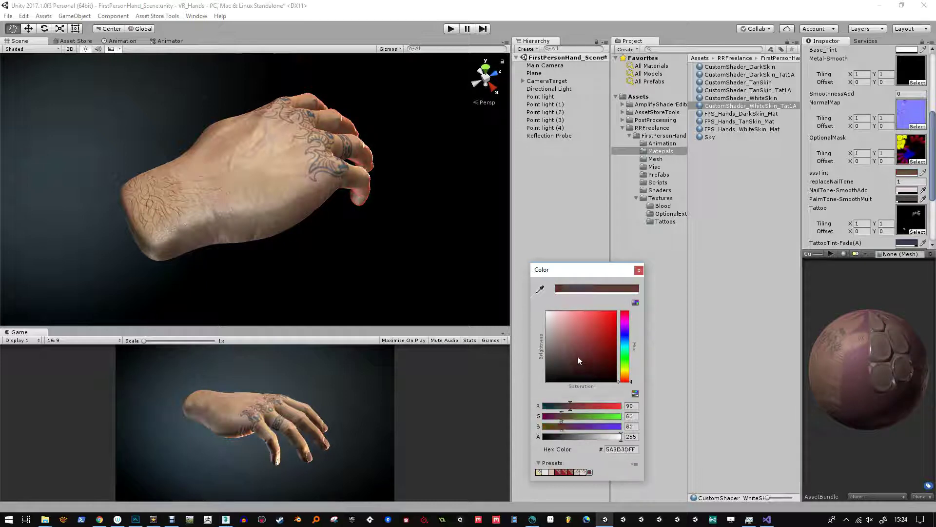
left_click(638, 270)
scroll(900, 117, "up", 5)
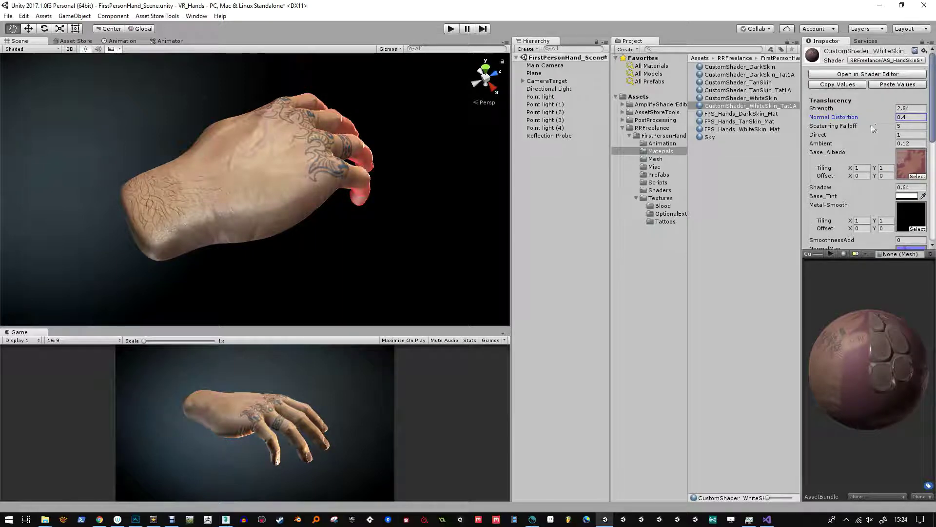
Set Scattering Falloff 4.91, Normal Distortion 0.4 and lower translucency Strength to 1.29
left_click(860, 126)
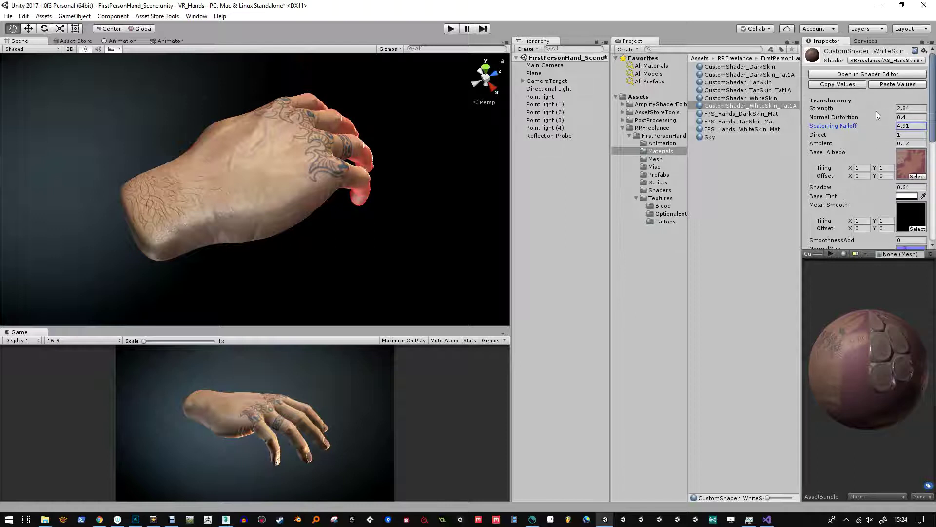
left_click_drag(891, 107, 825, 107)
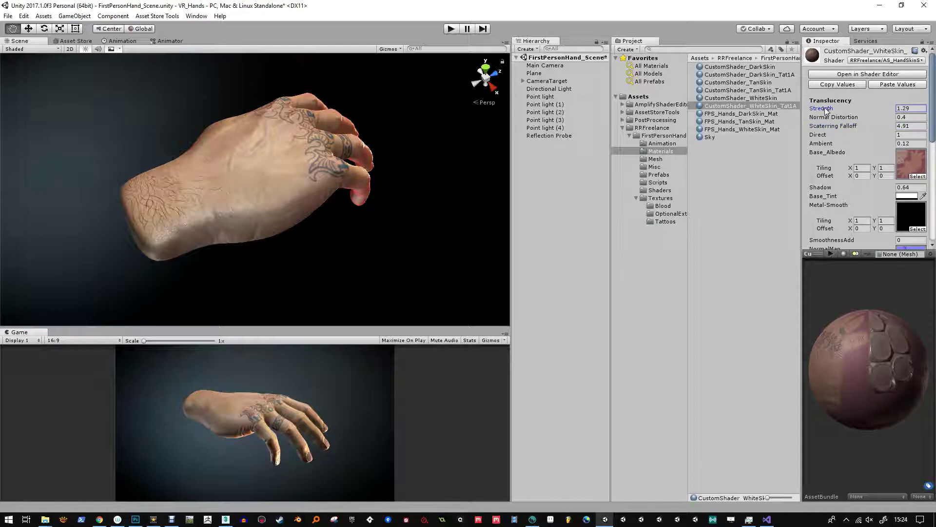
scroll(849, 192, "down", 4)
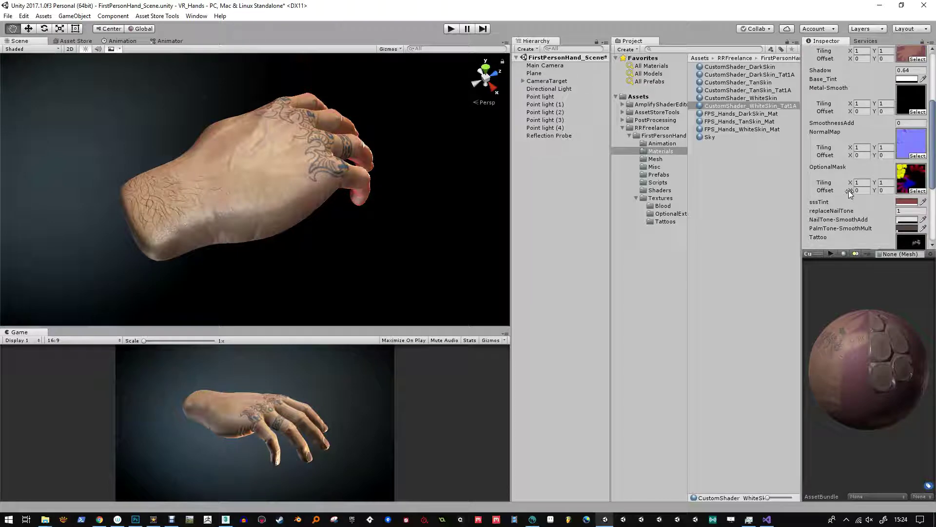
scroll(852, 192, "up", 2)
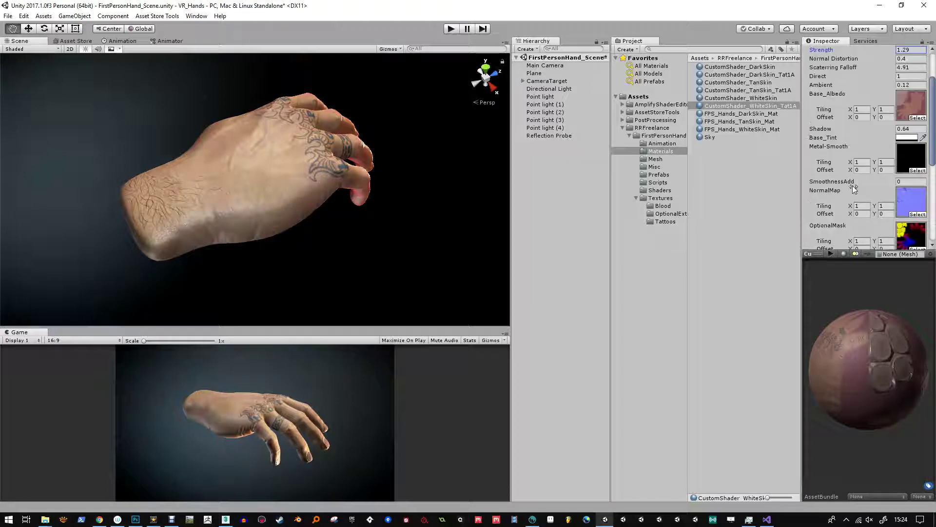
Change the hand's Base_Tint to olive green
left_click(910, 137)
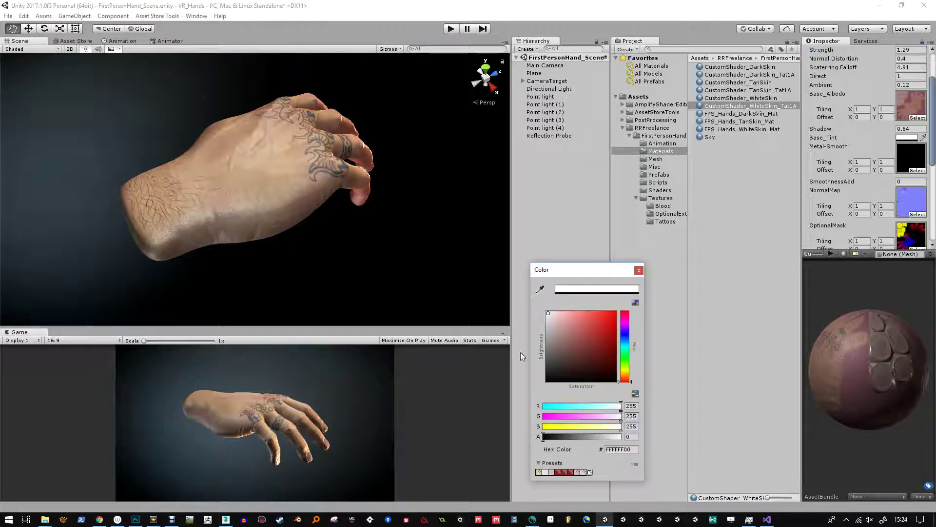
left_click_drag(603, 322, 572, 358)
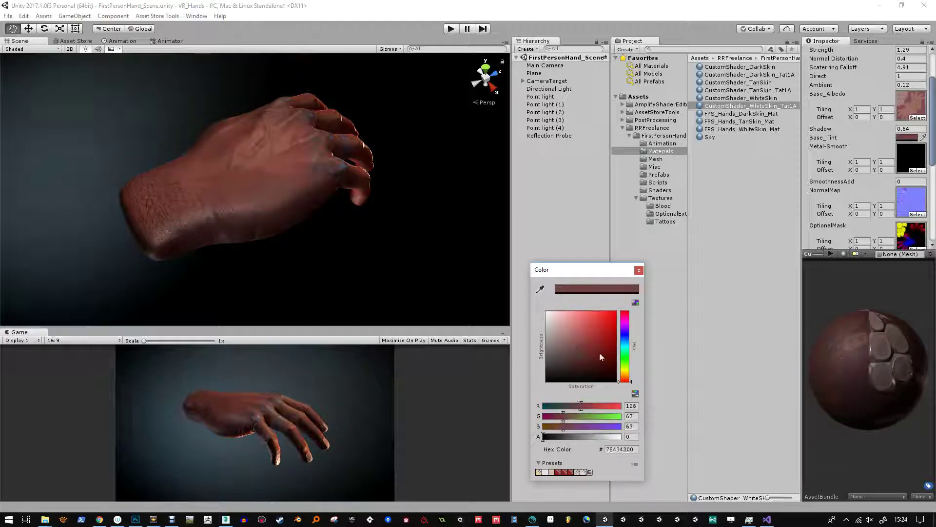
left_click(626, 371)
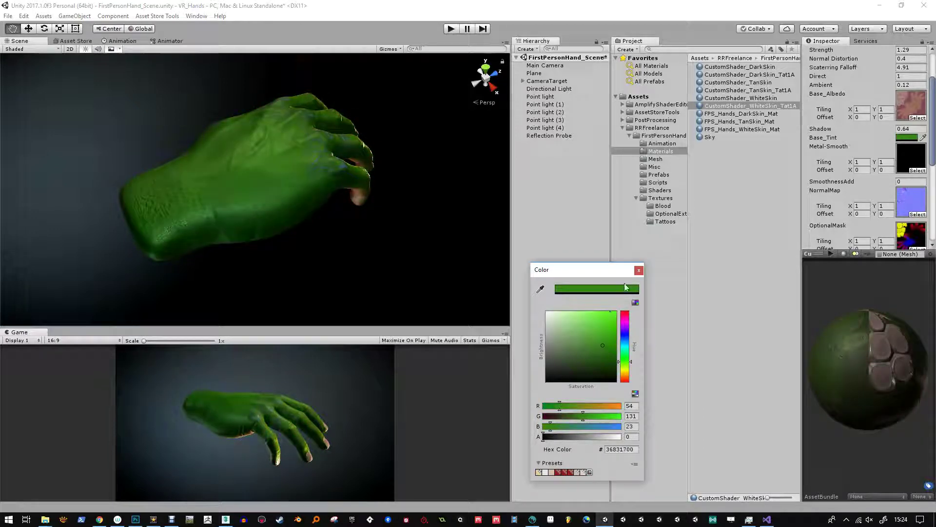
left_click(637, 271)
Set PalmTone-SmoothMult to a deep blue with alpha 198 for a glossy palm
left_click_drag(301, 227, 452, 86, "alt")
scroll(453, 86, "up", 5)
middle_click_drag(453, 91, 476, 27)
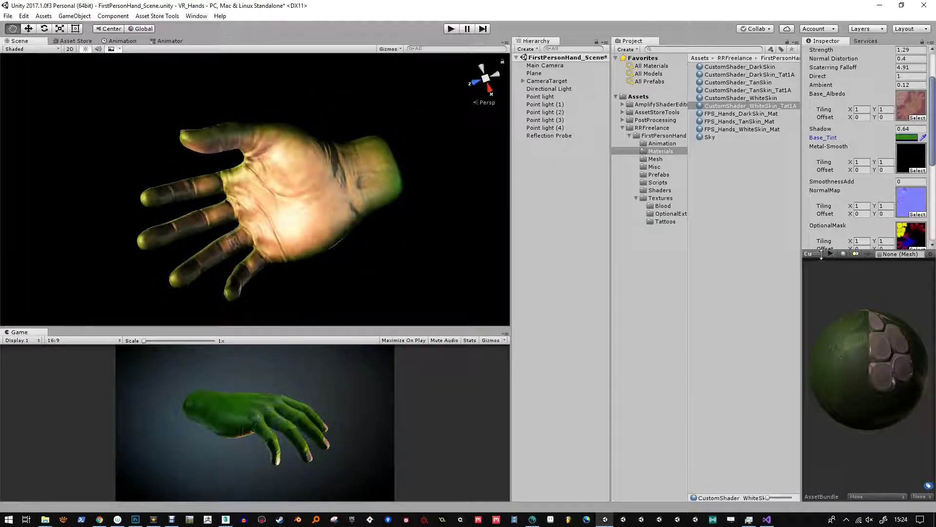
left_click_drag(822, 254, 821, 352)
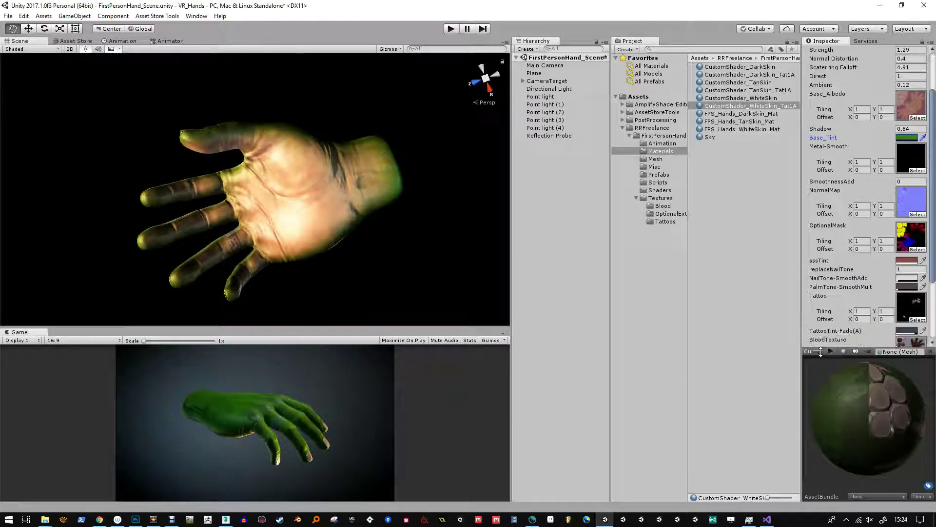
left_click(907, 287)
left_click_drag(567, 335, 602, 322)
mouse_move(627, 379)
left_mouse_down()
mouse_move(627, 339)
mouse_move(602, 341)
mouse_move(613, 342)
left_mouse_up()
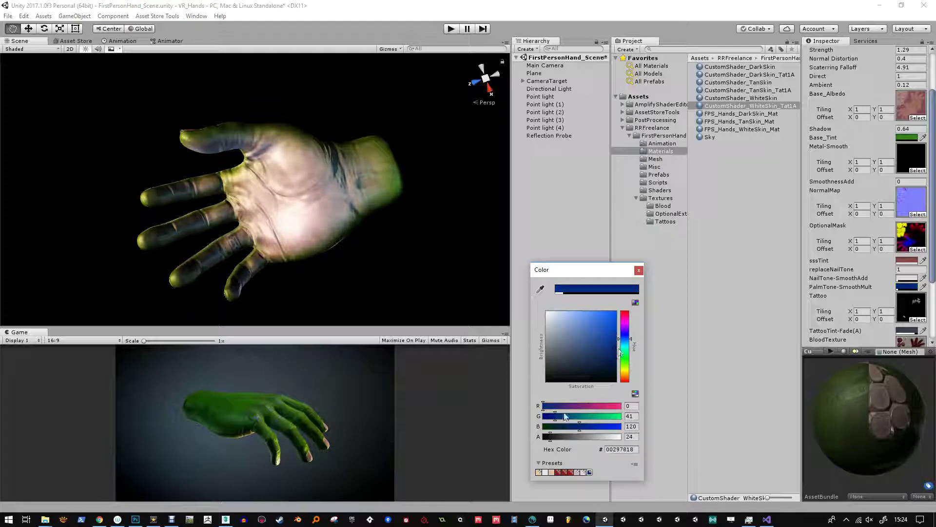
left_click_drag(570, 441, 602, 436)
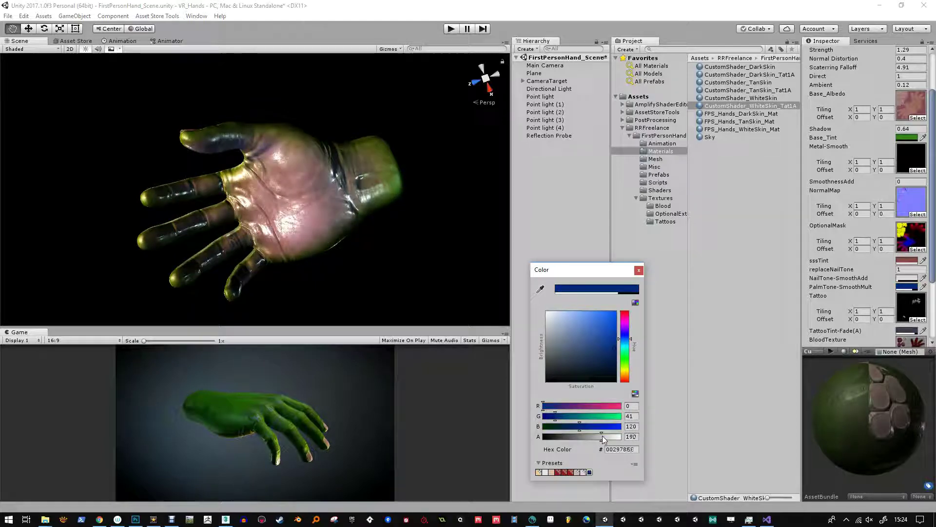
left_click(613, 344)
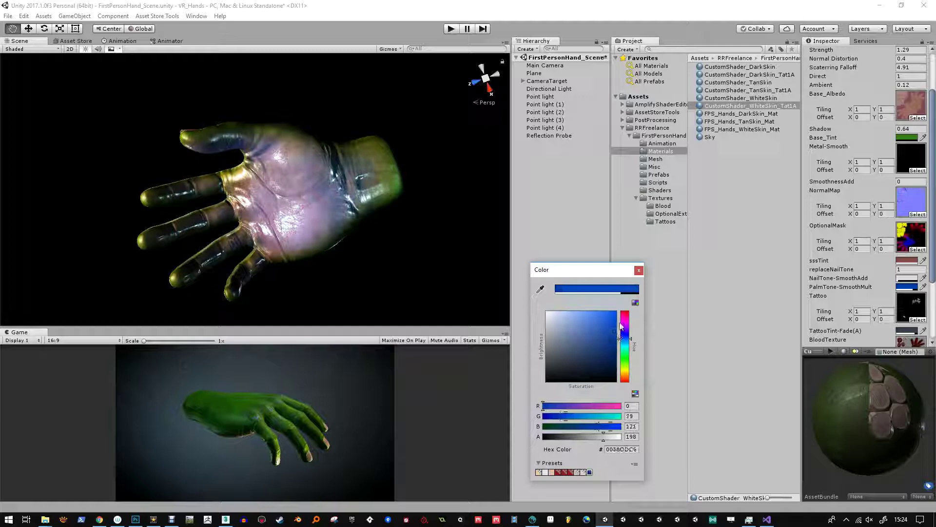
left_click(639, 270)
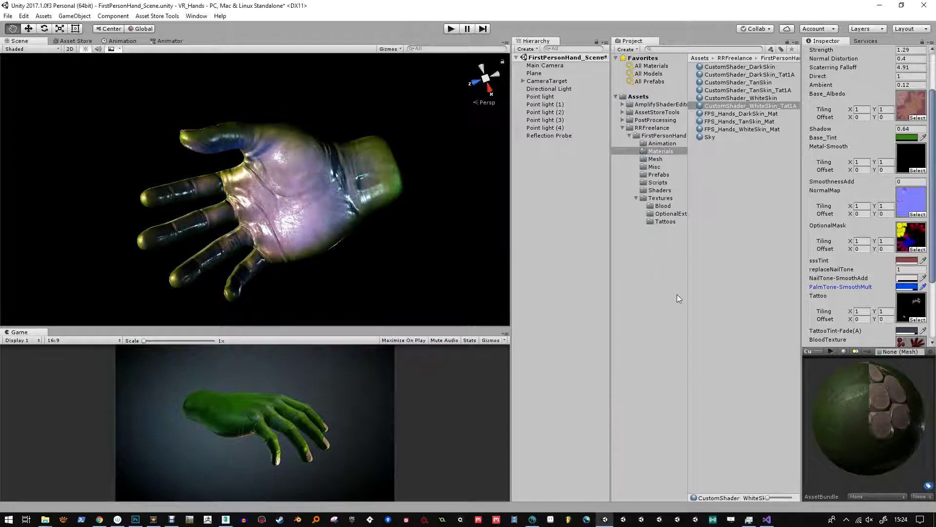
Check the NailTone-SmoothAdd colour, leave it unchanged, and view the fingers' front
left_click(914, 279)
left_click(200, 181)
left_click_drag(200, 181, 312, 255, "alt")
Make the nails red by setting NailTone-SmoothAdd to red with higher alpha
right_click_drag(312, 255, 335, 228, "alt")
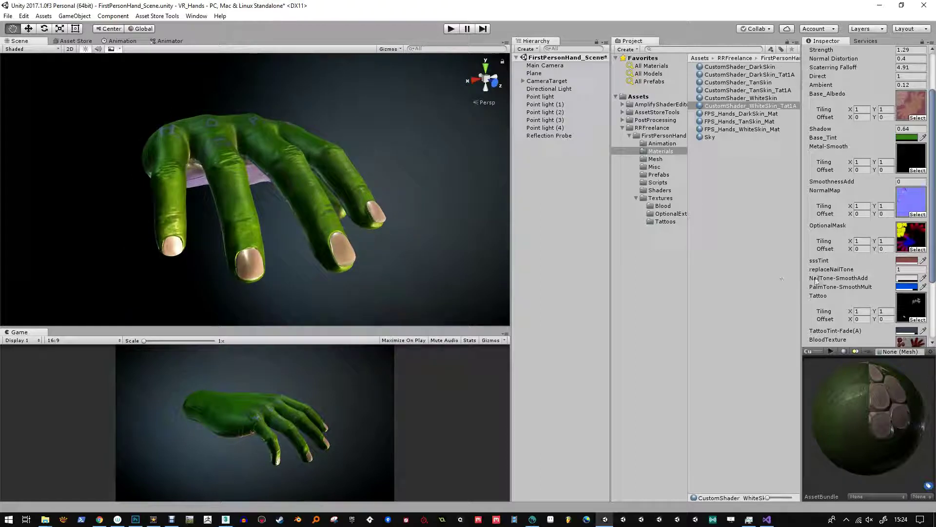
left_click(906, 280)
left_click(582, 326)
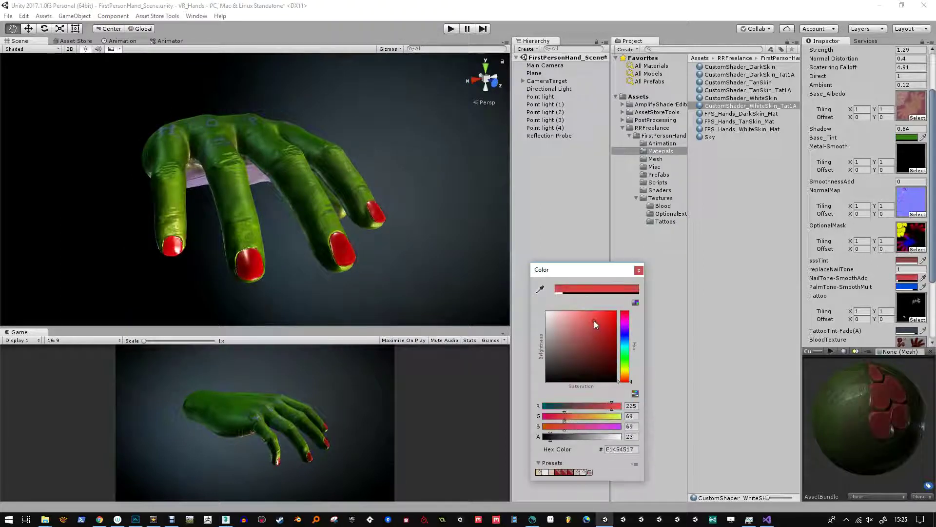
mouse_move(550, 437)
left_mouse_down()
mouse_move(571, 439)
mouse_move(555, 440)
left_mouse_up()
left_click(638, 271)
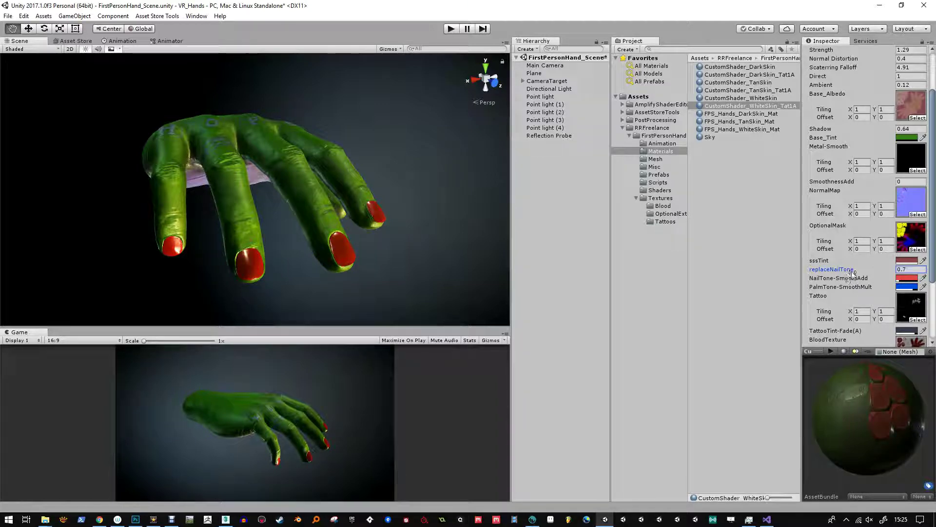
Set TattooTint-Fade(A) to golden yellow F4C64DFF so the HOPE tattoo shows gold
scroll(934, 287, "down", 3)
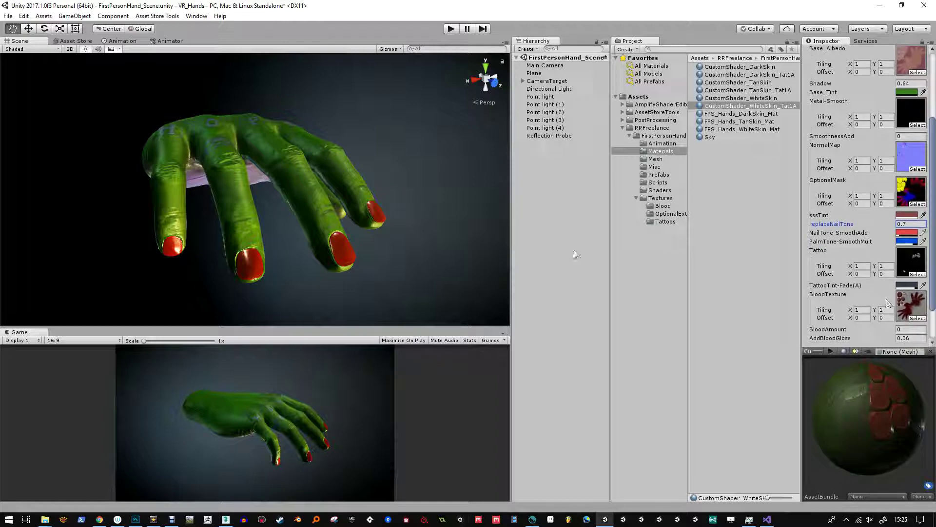
left_click_drag(295, 194, 343, 252, "alt")
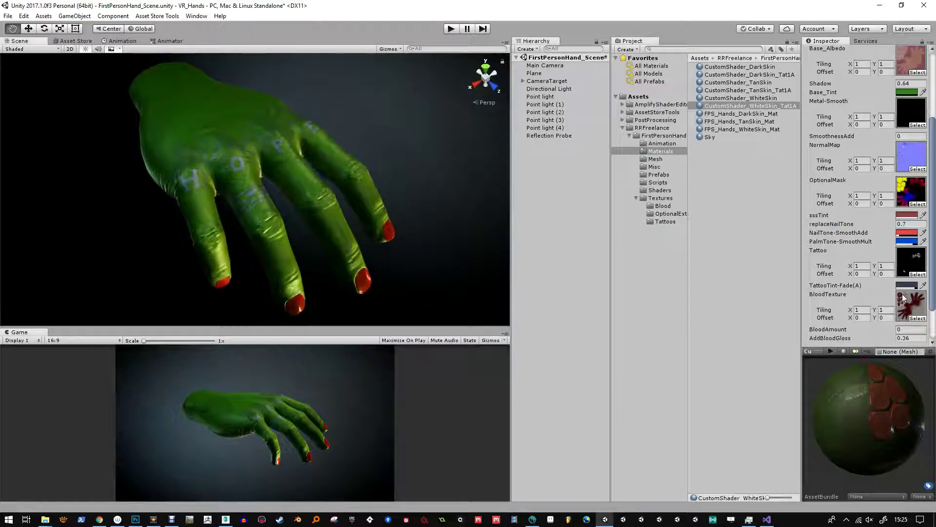
left_click(906, 285)
left_click_drag(570, 333, 545, 302)
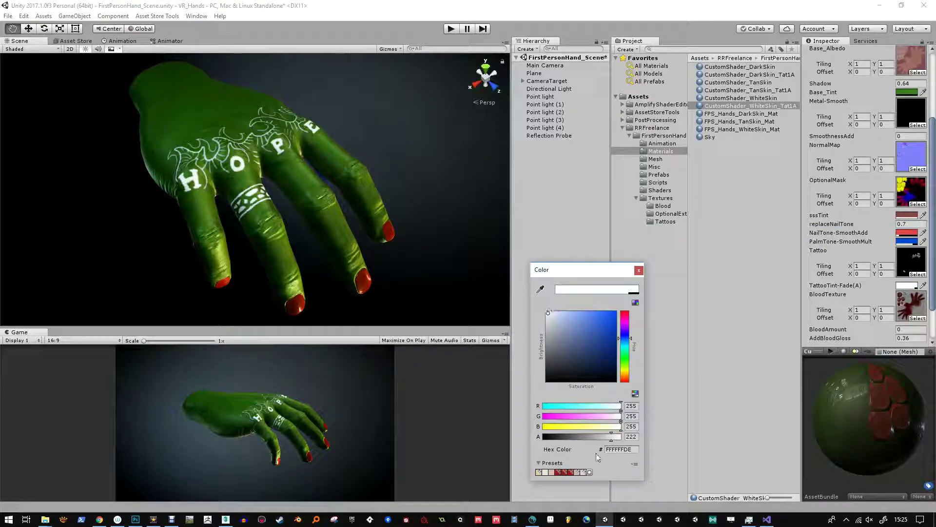
left_click_drag(613, 441, 624, 438)
left_click(595, 314)
left_click_drag(595, 313, 632, 375)
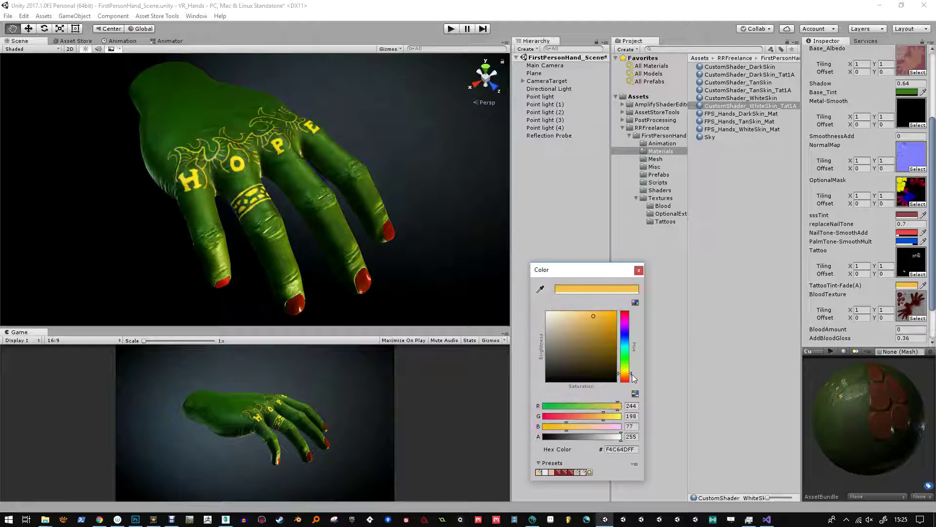
left_click(638, 270)
left_click_drag(318, 230, 406, 452, "alt")
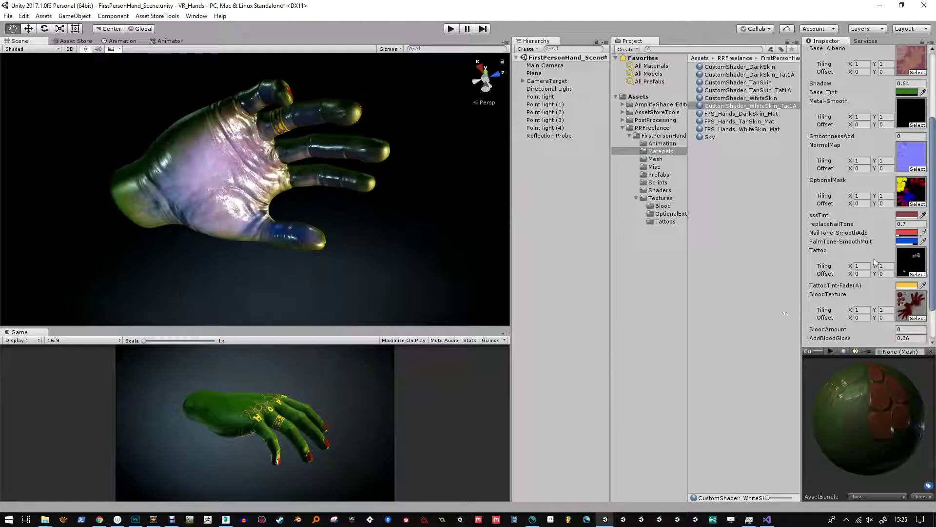
Set the palm tone to near-black with alpha around 31, almost transparent
left_click(906, 242)
left_click_drag(595, 343, 547, 380)
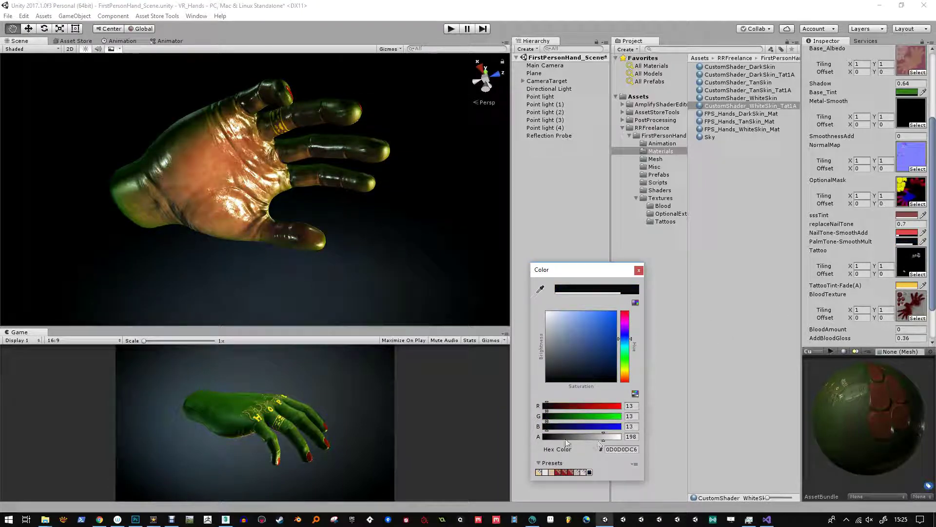
left_click_drag(604, 440, 559, 441)
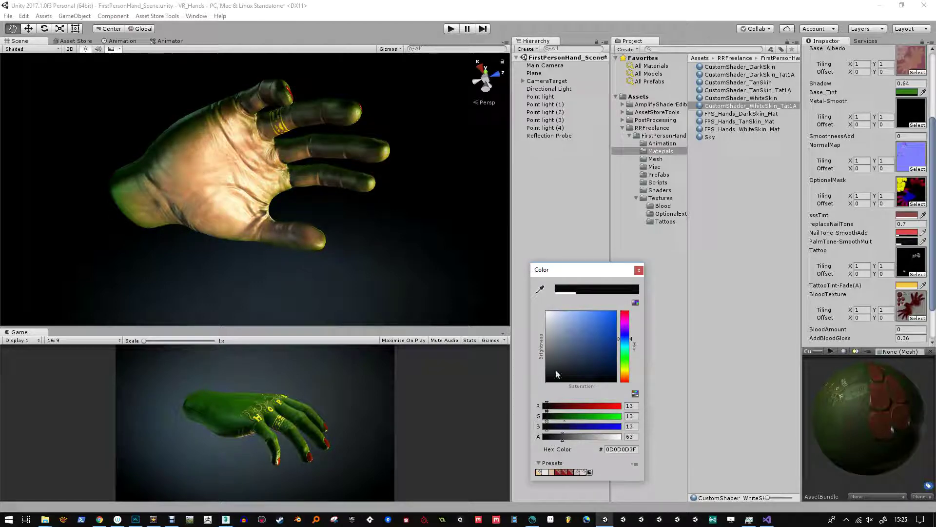
left_click(645, 277)
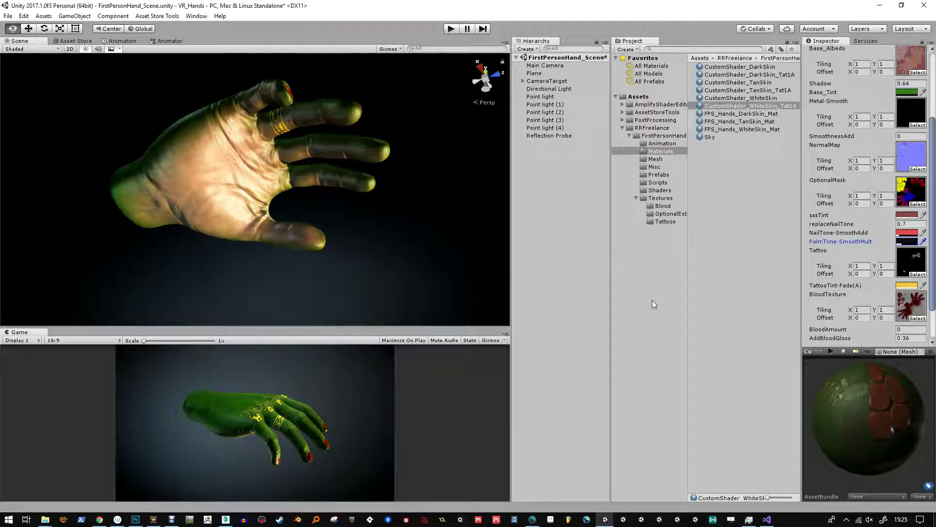
Raise SmoothnessAdd from 0 to 0.27 for a glossier skin
left_click_drag(347, 248, 261, 209, "alt")
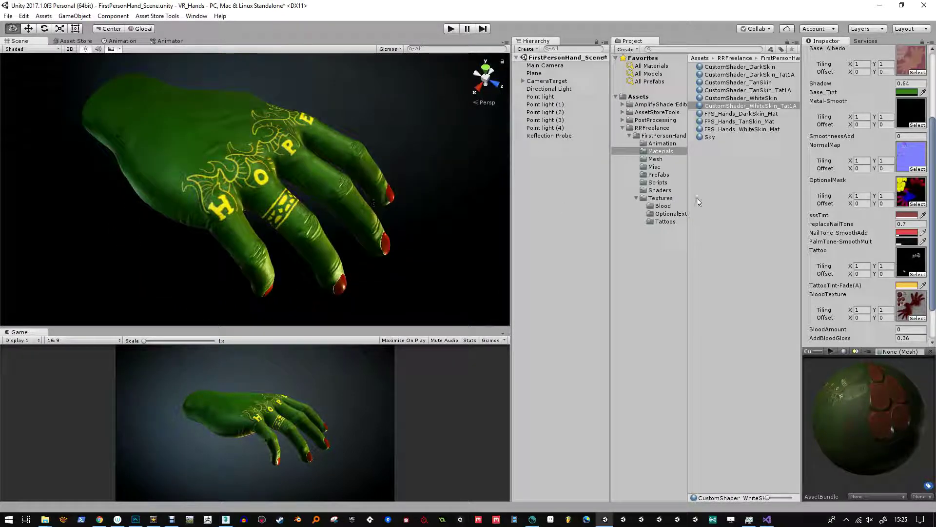
scroll(834, 184, "up", 3)
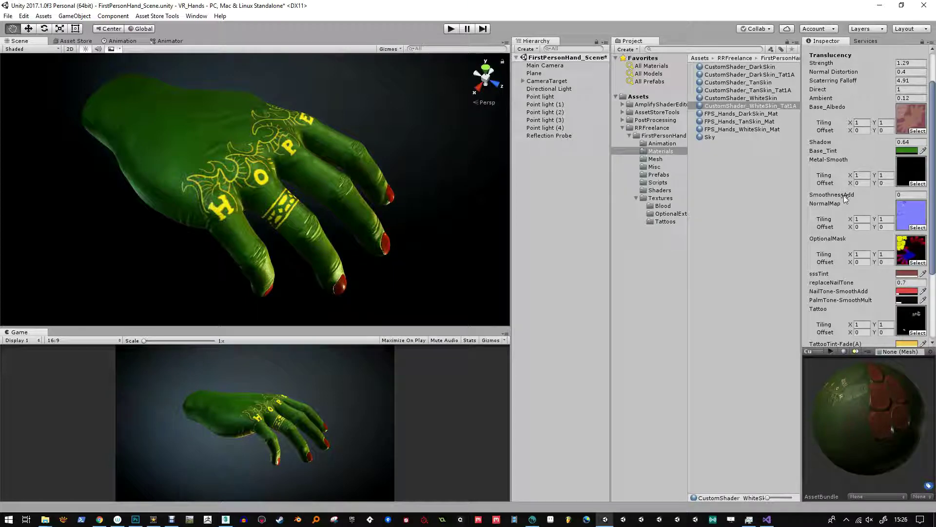
left_click_drag(844, 195, 853, 197)
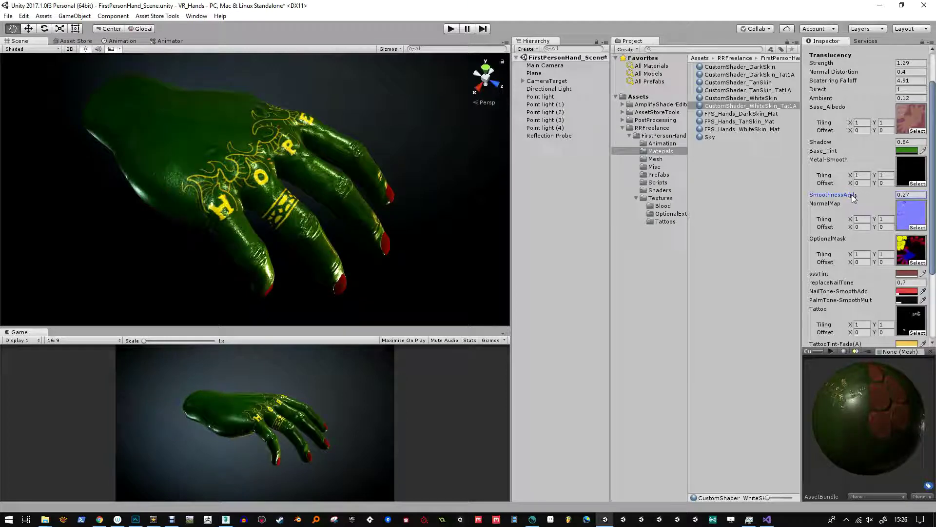
left_click_drag(273, 88, 182, 87, "alt")
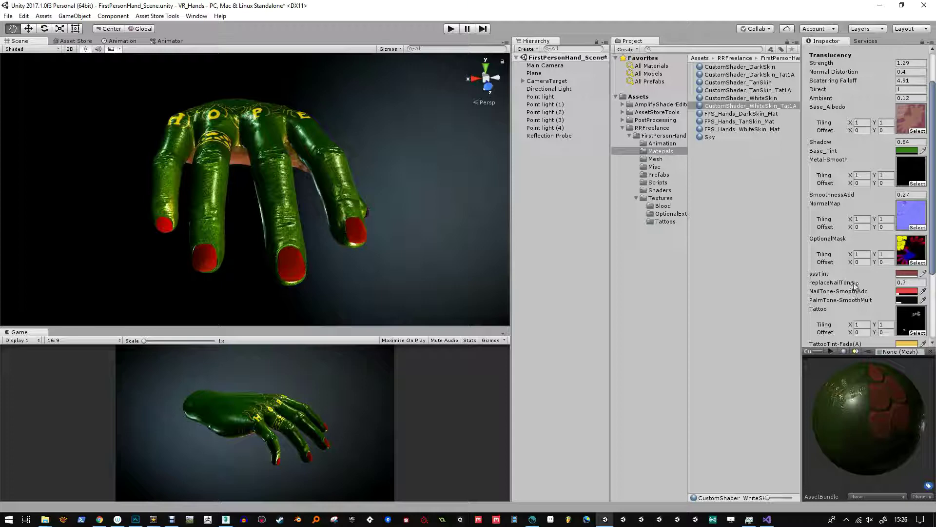
Set the NailTone-SmoothAdd colour's alpha to 0
left_click(905, 292)
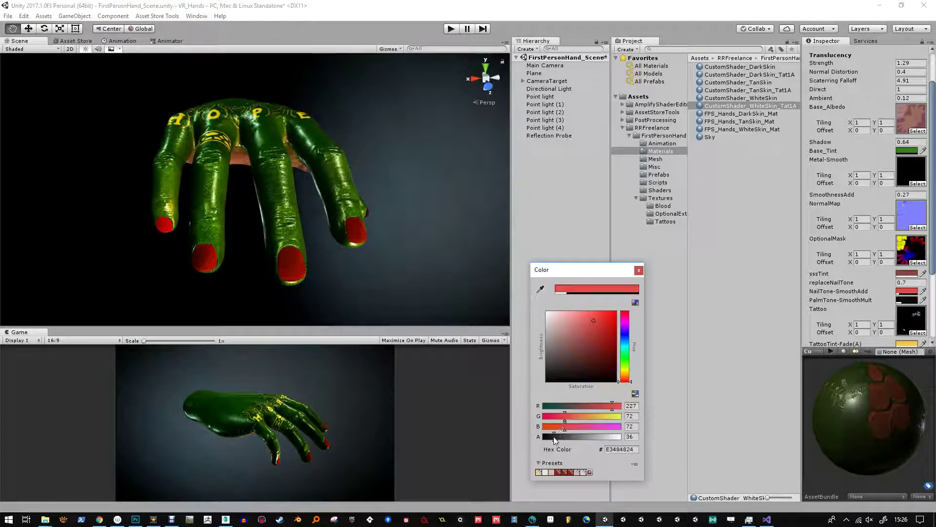
mouse_move(554, 441)
left_mouse_down()
mouse_move(576, 441)
mouse_move(544, 440)
left_mouse_up()
left_click(317, 252, "alt")
left_click_drag(453, 276, 200, 273, "alt")
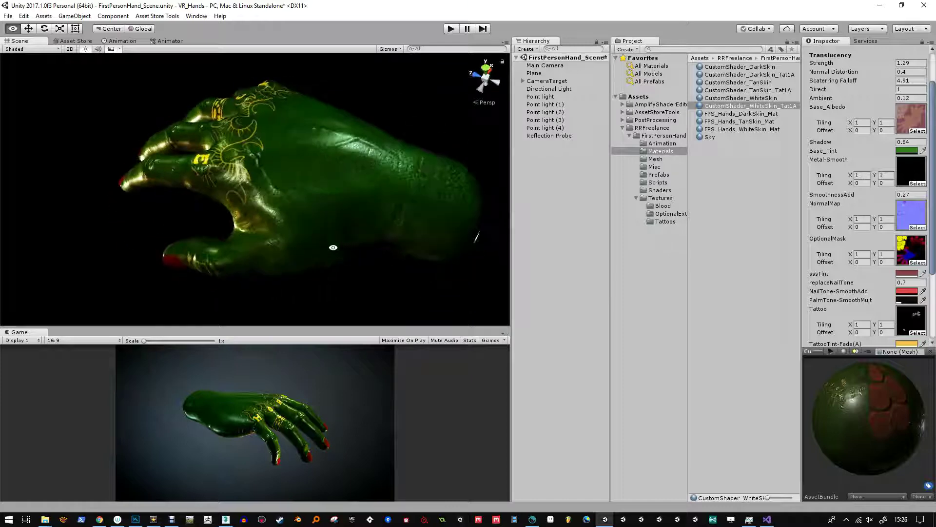
Change Base_Tint from olive green to a light tan brown (AE8148)
left_click(906, 150)
left_click_drag(600, 346, 578, 344)
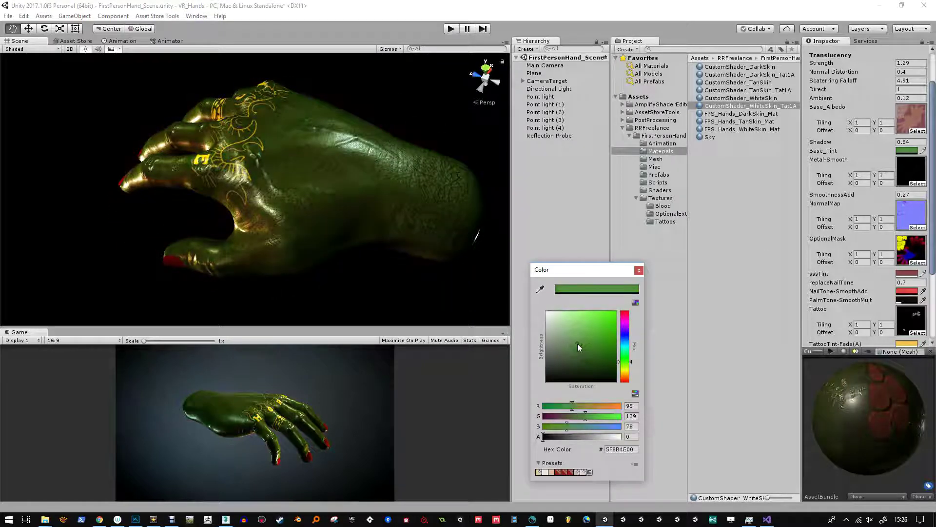
left_click(625, 376)
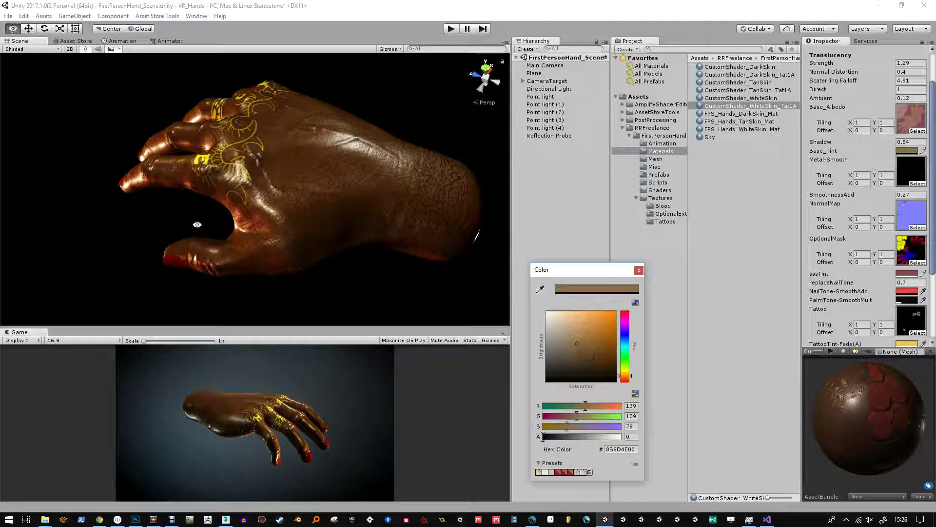
left_click_drag(194, 223, 713, 205, "alt")
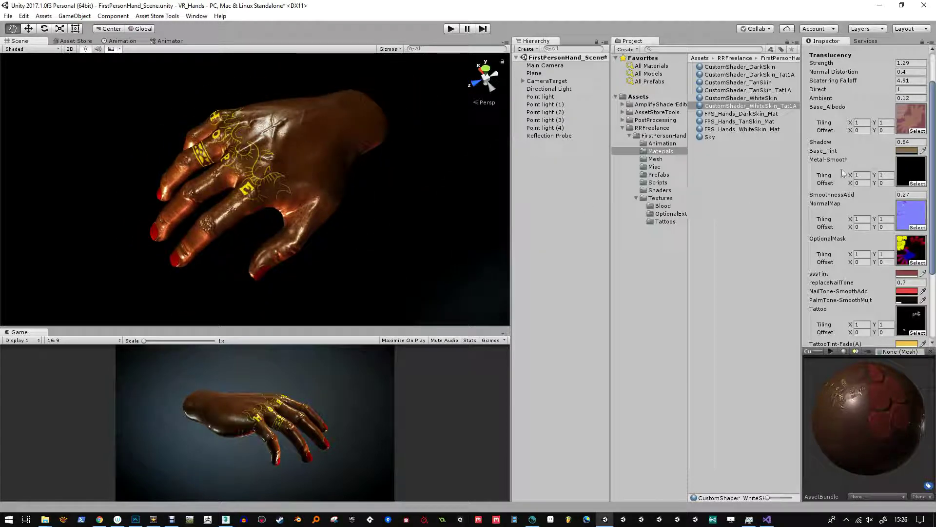
left_click(906, 151)
left_click(584, 332)
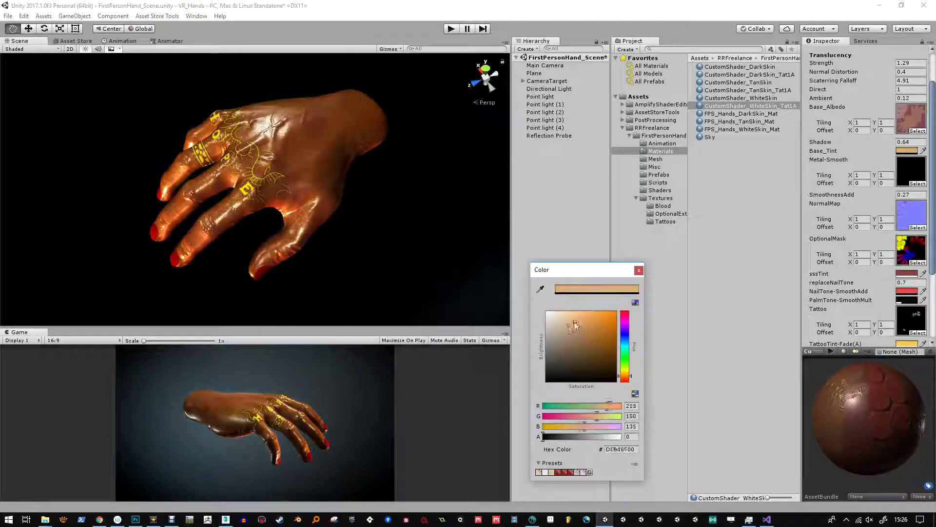
left_click(569, 331)
left_click_drag(341, 172, 334, 225, "alt")
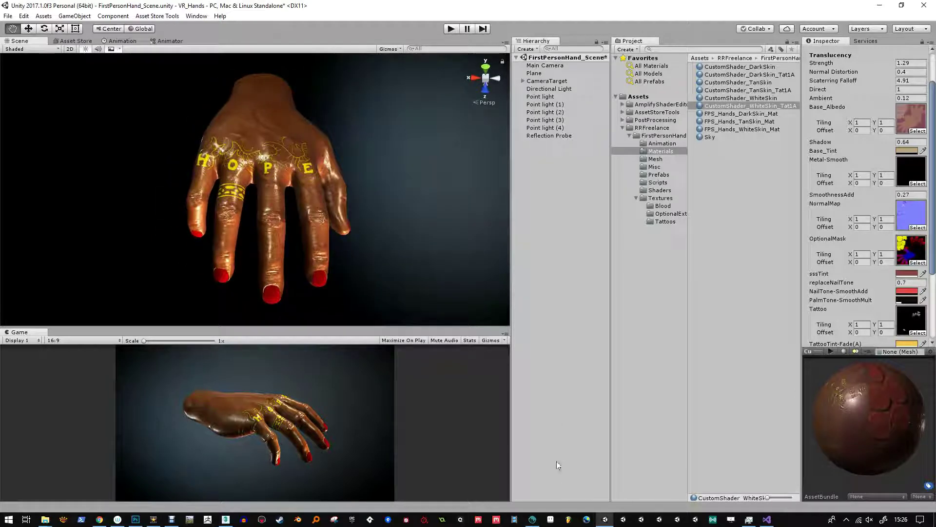
In 3D-Coat, add a new empty paint layer, Layer 7
left_click(533, 520)
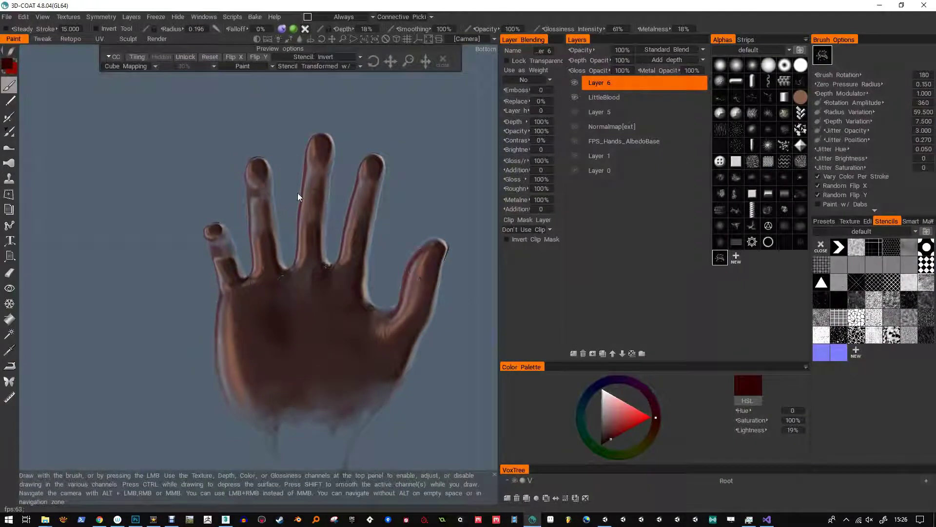
left_click(574, 353)
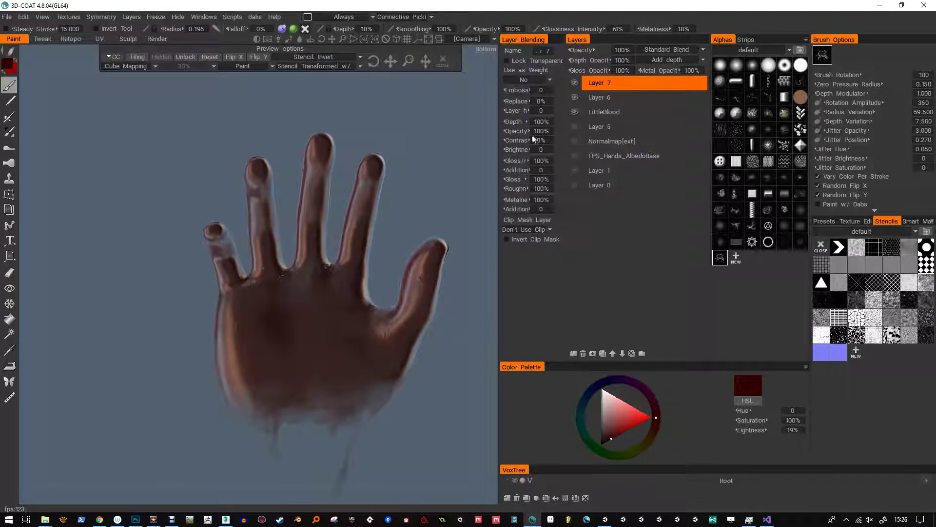
left_click(446, 60)
Hide Layer 6, LittleBlood and Layer 5; keep Normalmap, AlbedoBase, Layer 1 and Layer 0 visible
left_click(574, 98)
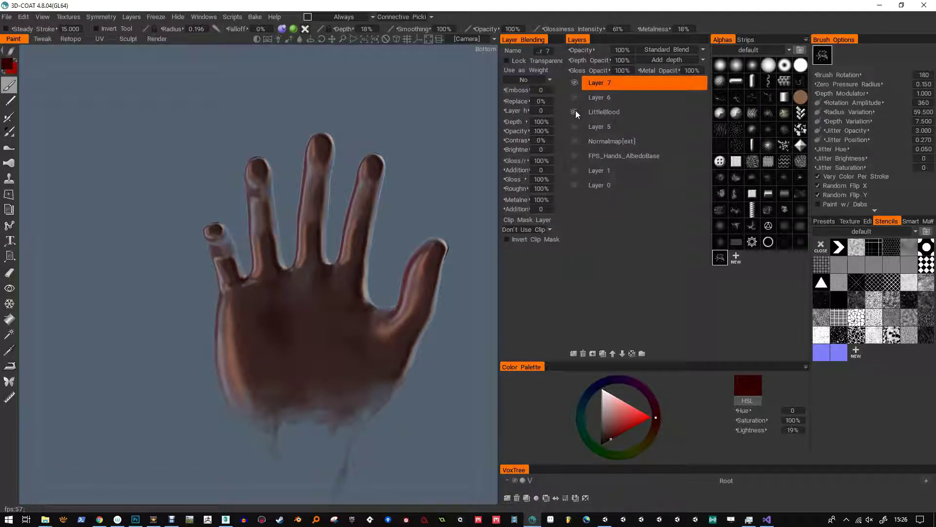
left_click(575, 112)
left_click(575, 126)
left_click(574, 141)
left_click(575, 170)
left_click(575, 156)
left_click(574, 185)
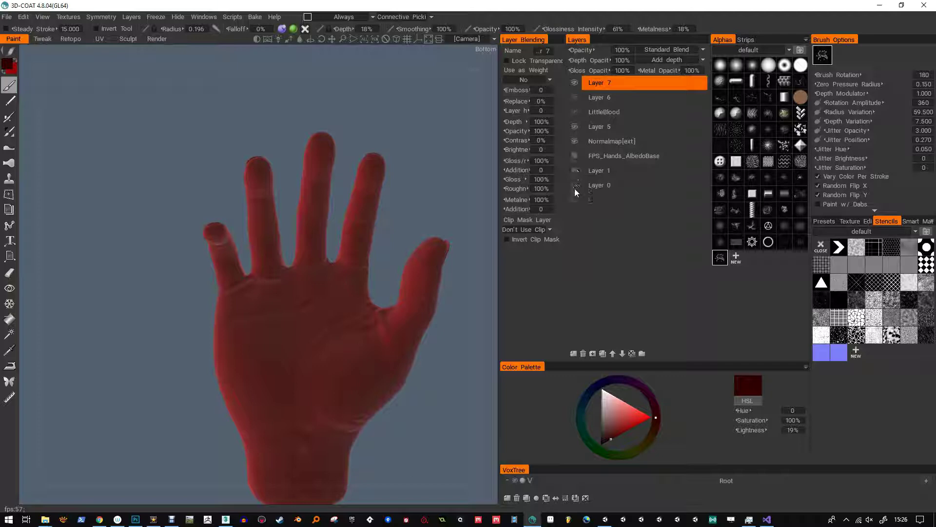
left_click(593, 128)
left_click(574, 127)
Frame the back of the hand close up and hide the side panels
left_click_drag(445, 112, 406, 345)
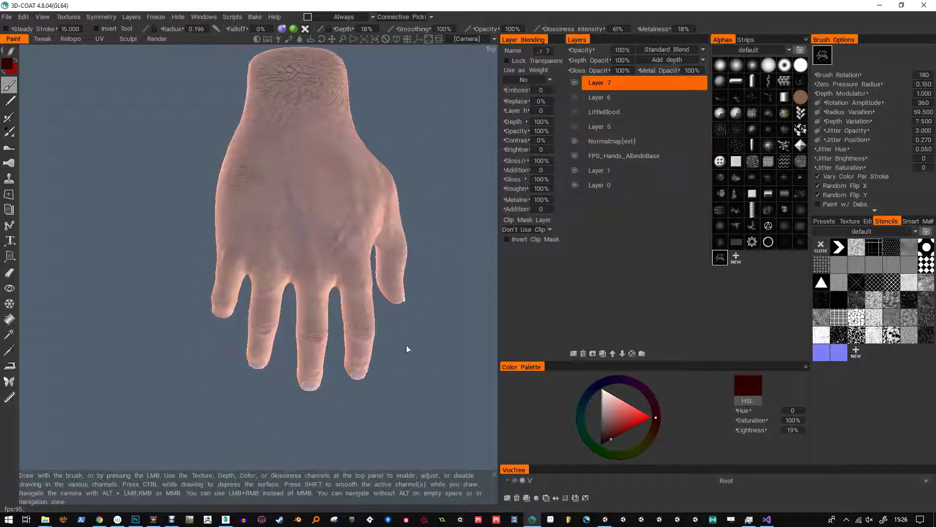
middle_click_drag(436, 265, 398, 300)
left_click_drag(398, 299, 419, 301)
right_click_drag(419, 301, 425, 266)
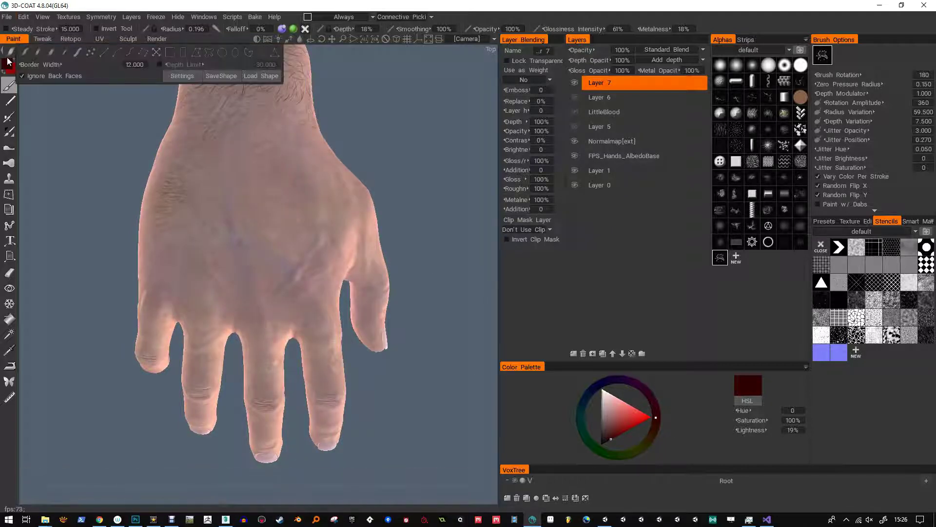
key("Tab")
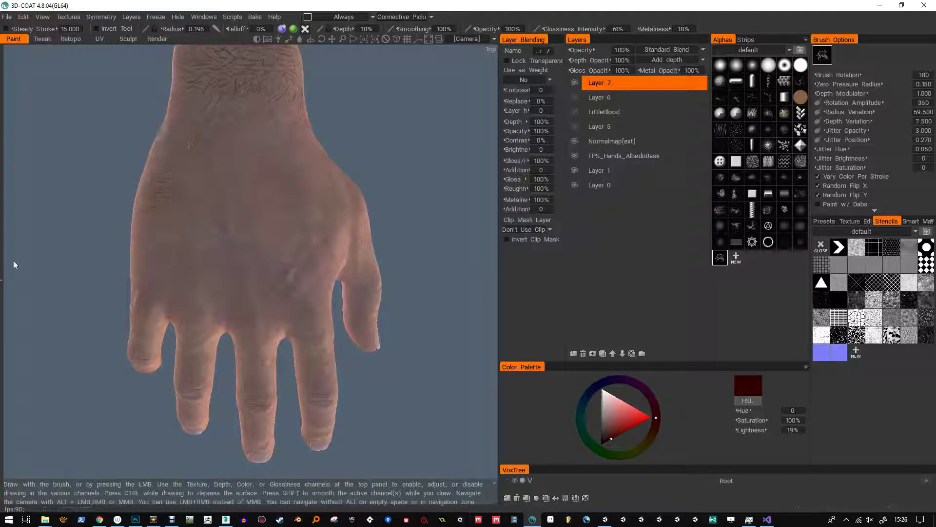
Set the paint colour to near-black: Saturation 21%, Lightness 5%
mouse_move(3, 283)
left_click(9, 64)
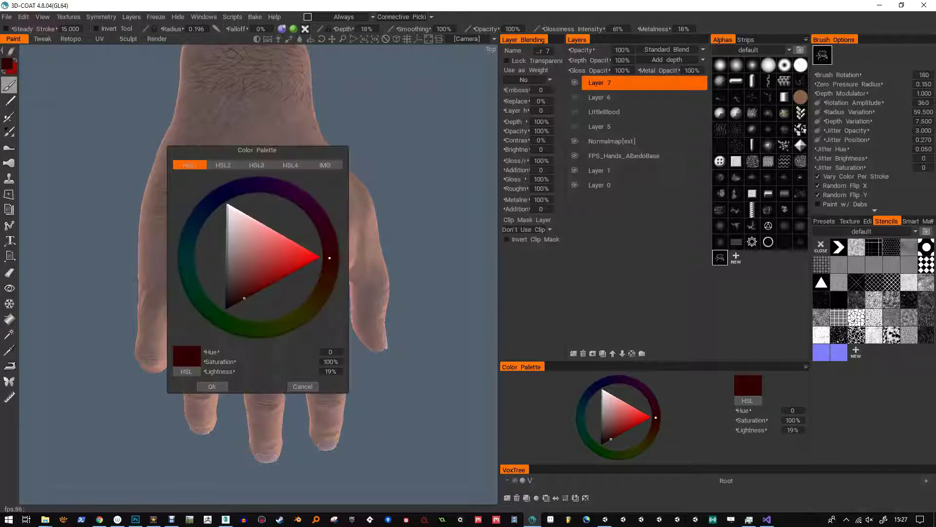
mouse_move(237, 225)
left_mouse_down()
mouse_move(237, 318)
mouse_move(230, 302)
left_mouse_up()
left_click(227, 303)
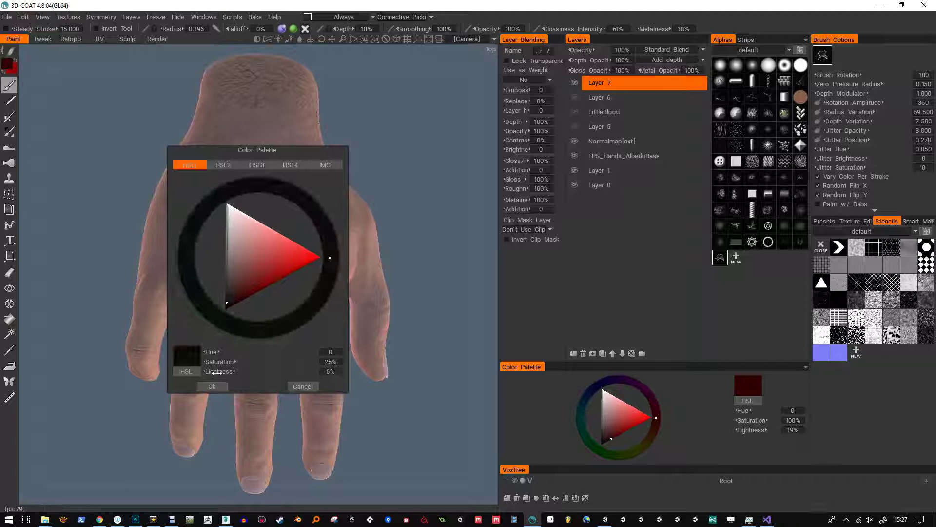
left_click(214, 386)
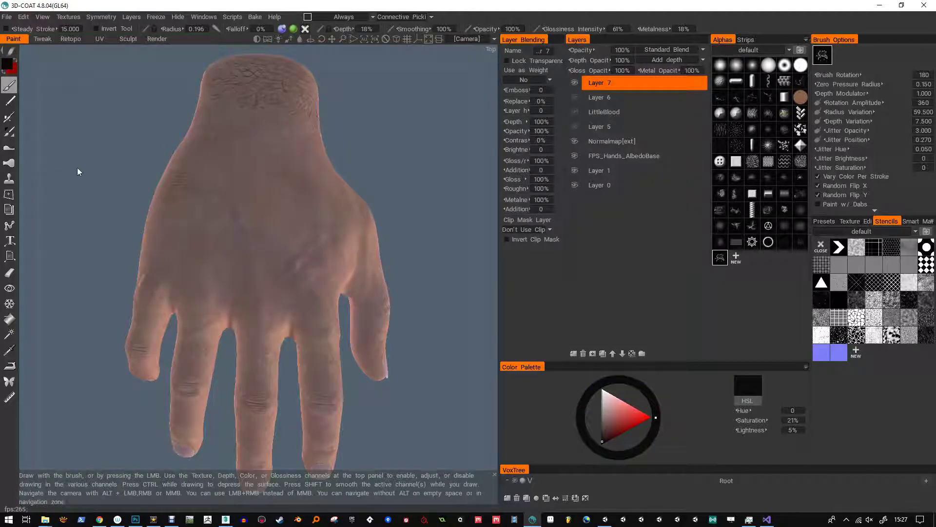
Use a round brush with Depth off and paint the first dagger outline line
left_click(752, 64)
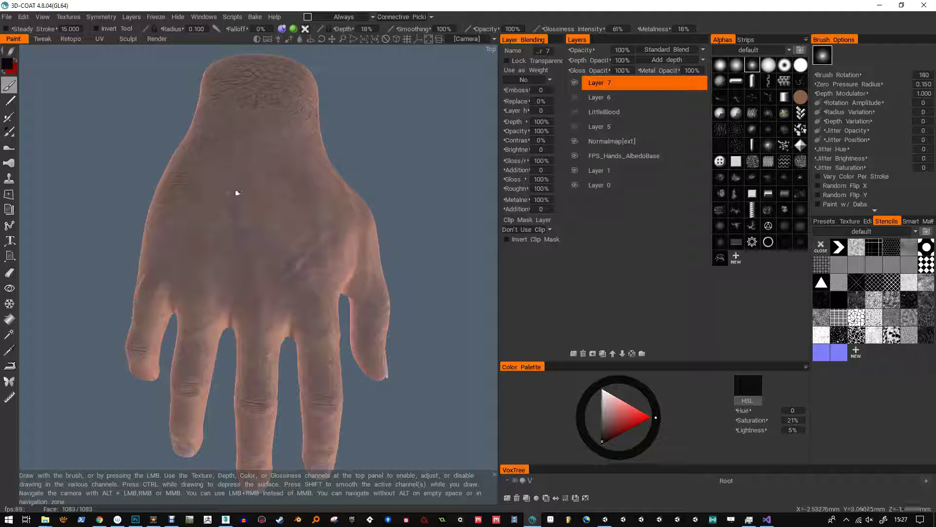
left_click_drag(250, 148, 248, 146, "alt")
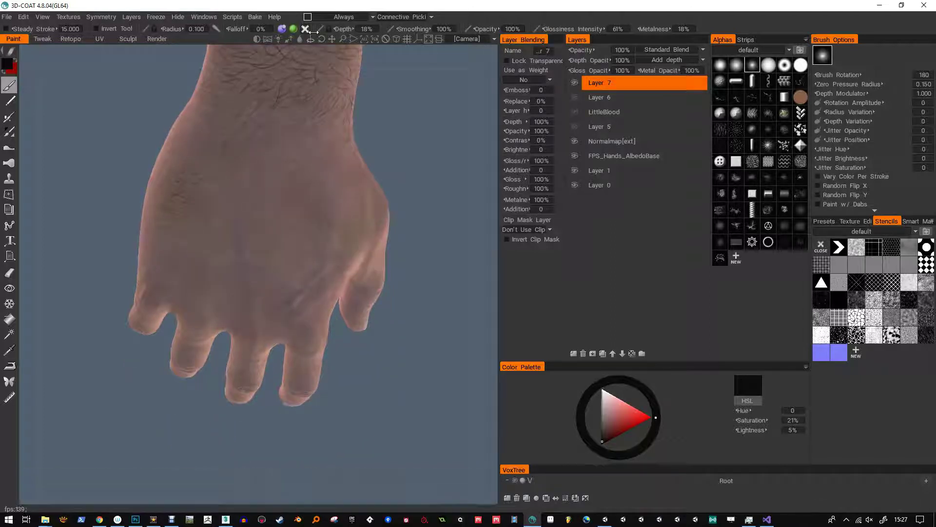
left_click(282, 30)
left_click(305, 29)
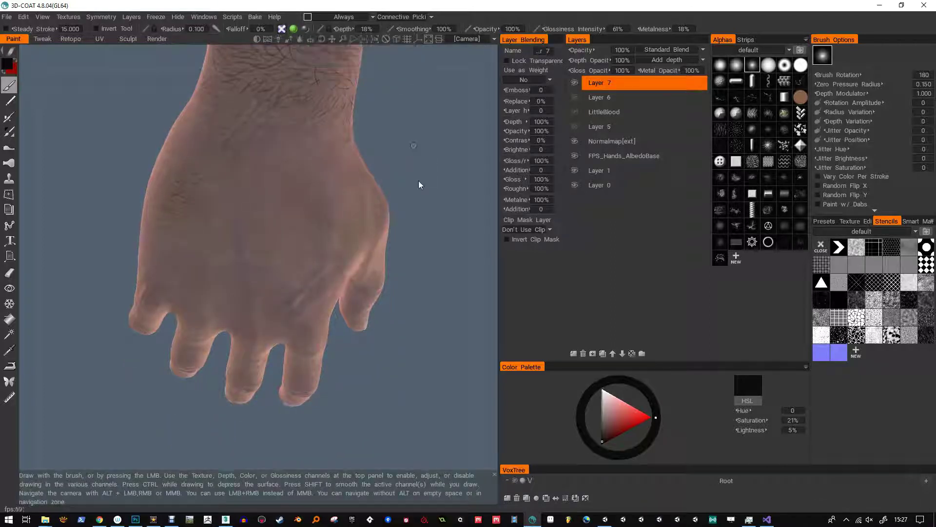
left_click_drag(418, 181, 397, 259, "alt")
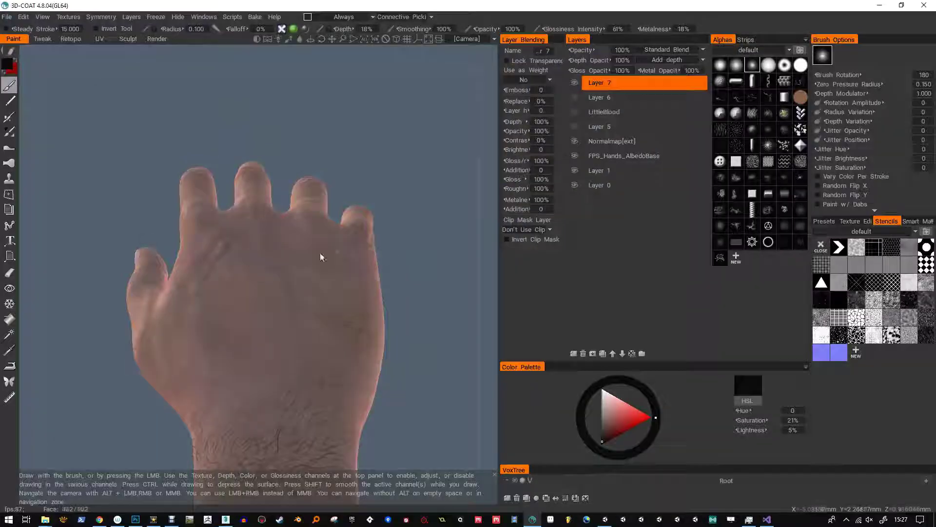
left_click_drag(276, 242, 259, 275)
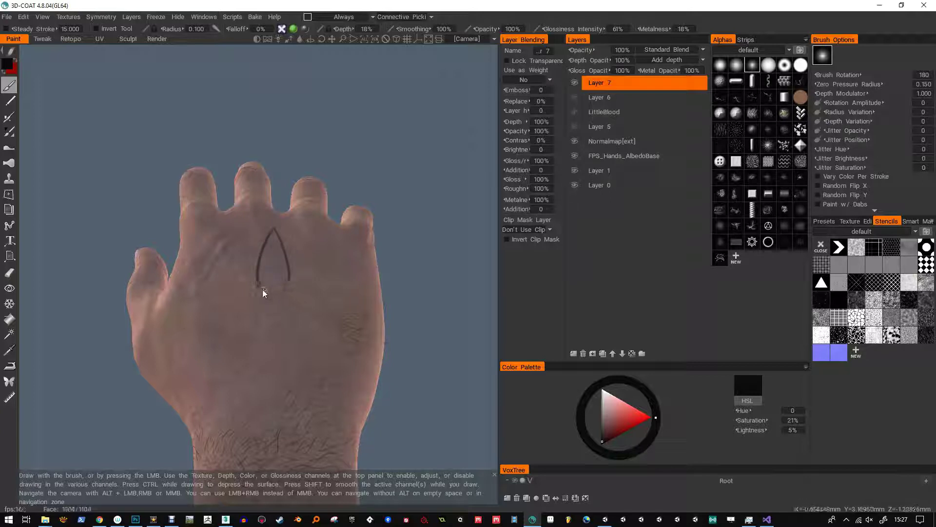
Close the bottom corner of the flame-wreathed dagger outline on Layer 7, then inspect it from several angles
mouse_move(288, 272)
left_mouse_down()
mouse_move(289, 287)
mouse_move(237, 286)
left_mouse_up()
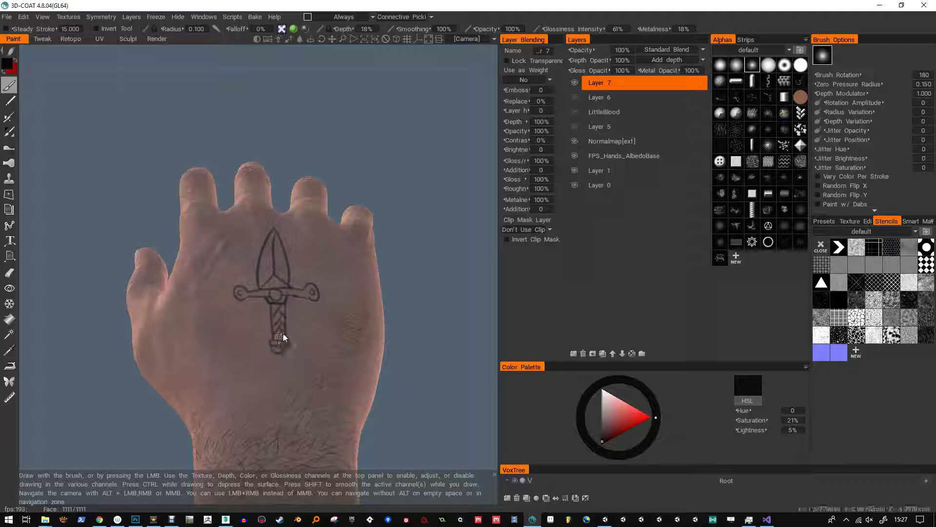
mouse_move(283, 337)
left_mouse_down("alt")
mouse_move(303, 299)
mouse_move(303, 359)
mouse_move(303, 350)
left_mouse_up("alt")
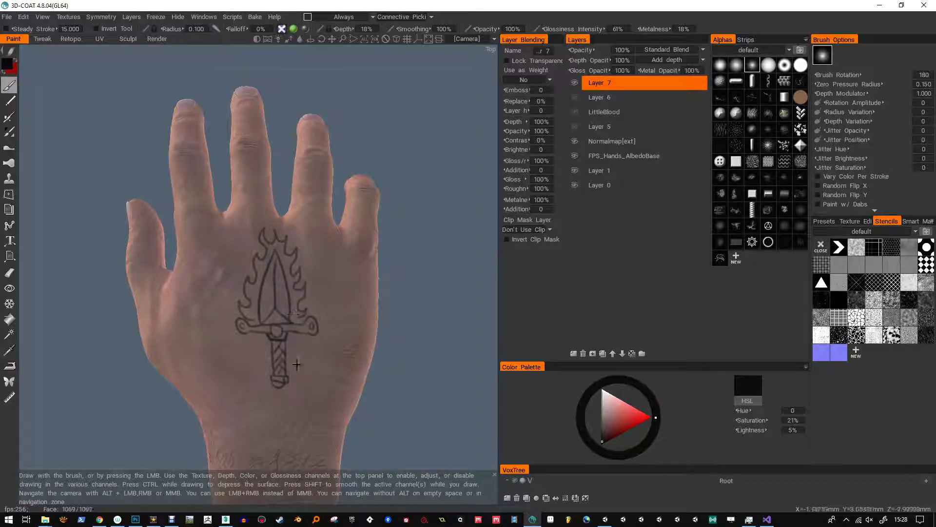
mouse_move(301, 364)
left_mouse_down("alt")
mouse_move(362, 397)
mouse_move(321, 314)
mouse_move(310, 316)
mouse_move(312, 342)
left_mouse_up("alt")
left_click(574, 83)
left_click(575, 82)
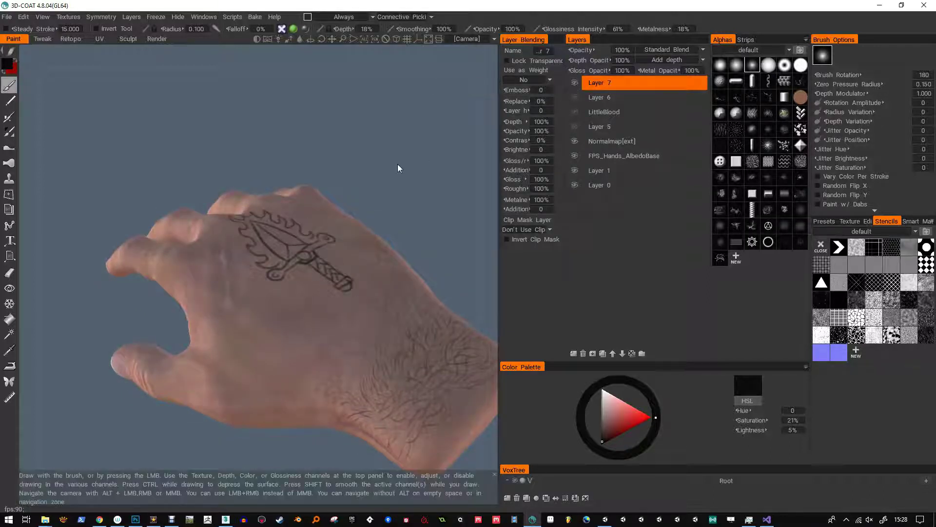
left_click_drag(397, 164, 437, 89, "alt")
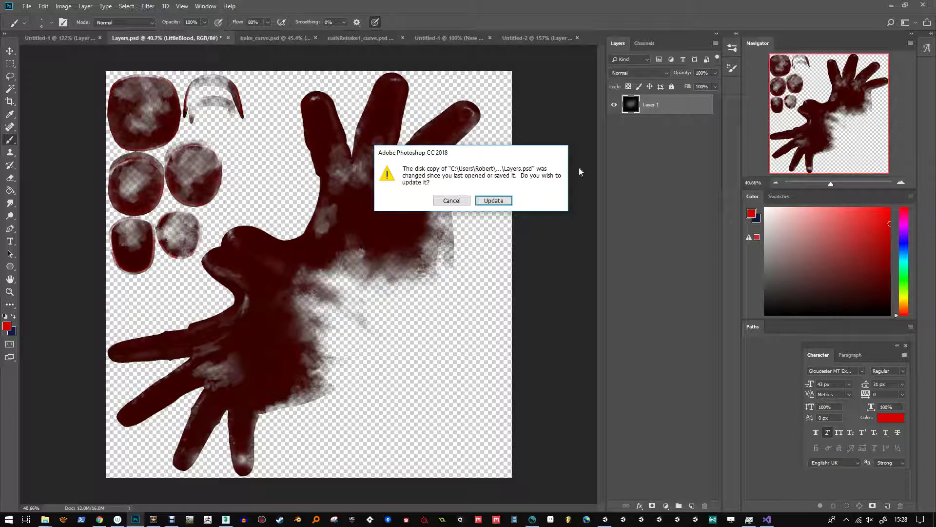
Reload the updated Layers.psd and check the dagger tattoo layer
left_click(493, 200)
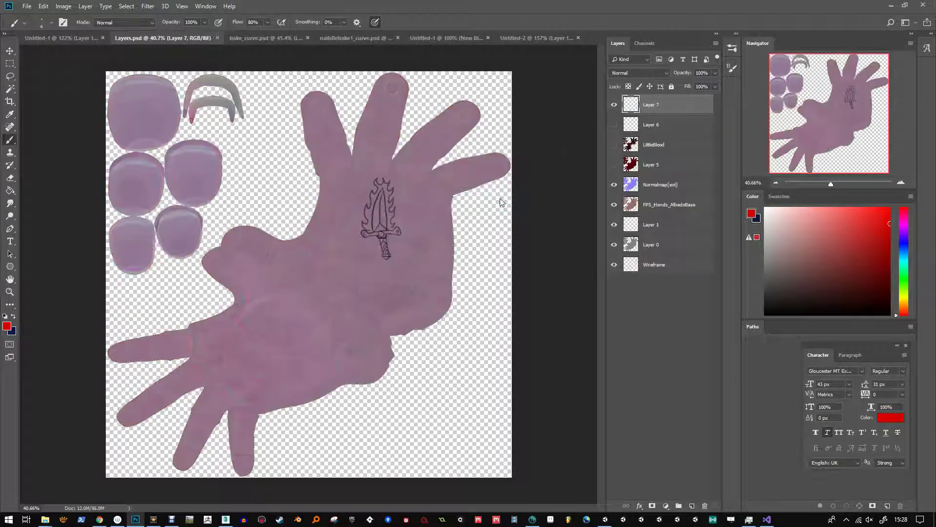
left_click(616, 106)
left_click(616, 106)
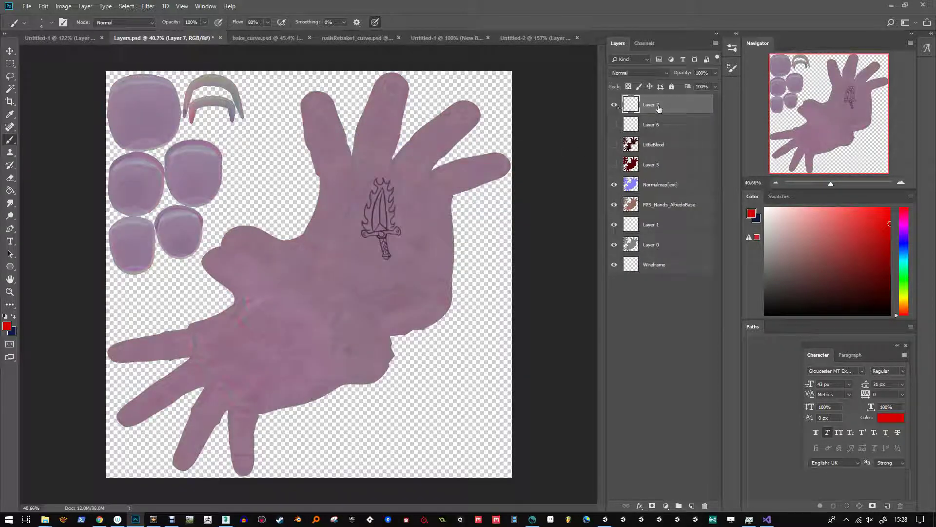
Delete Layer 6 through Wireframe, keeping only the dagger layer, and add a new Layer 8
key("ctrl+a")
left_click(664, 125)
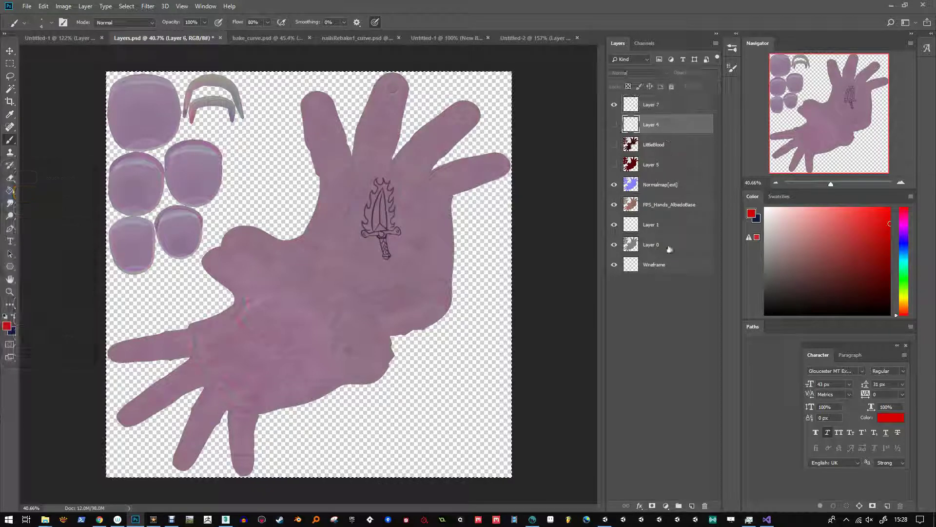
left_click(675, 270, "shift")
left_click_drag(676, 272, 705, 505)
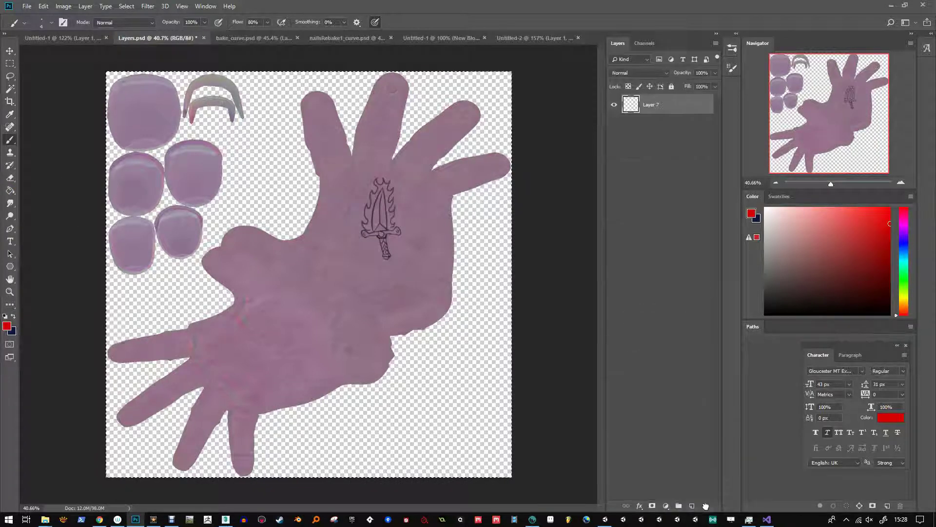
left_click(692, 506, "ctrl")
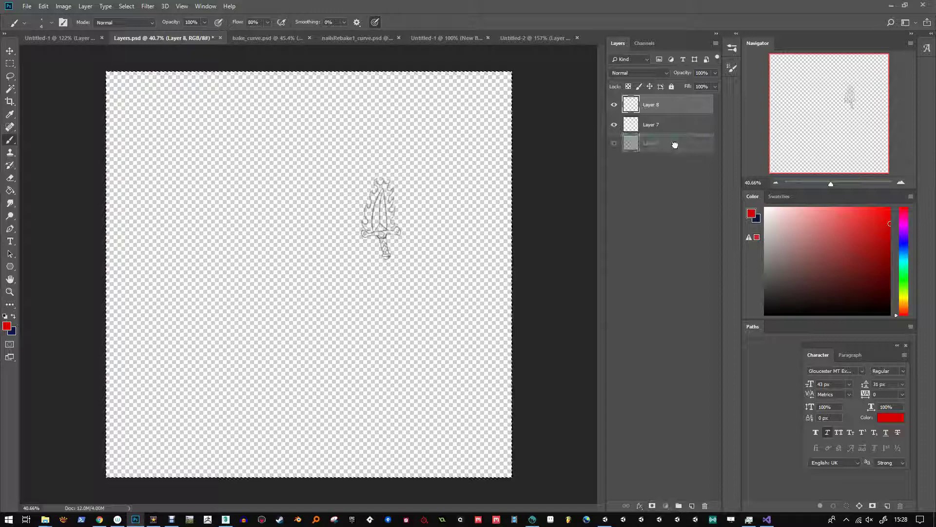
Fill Layer 8 with solid black and invert the dagger lines on Layer 7 to white
left_click(765, 315)
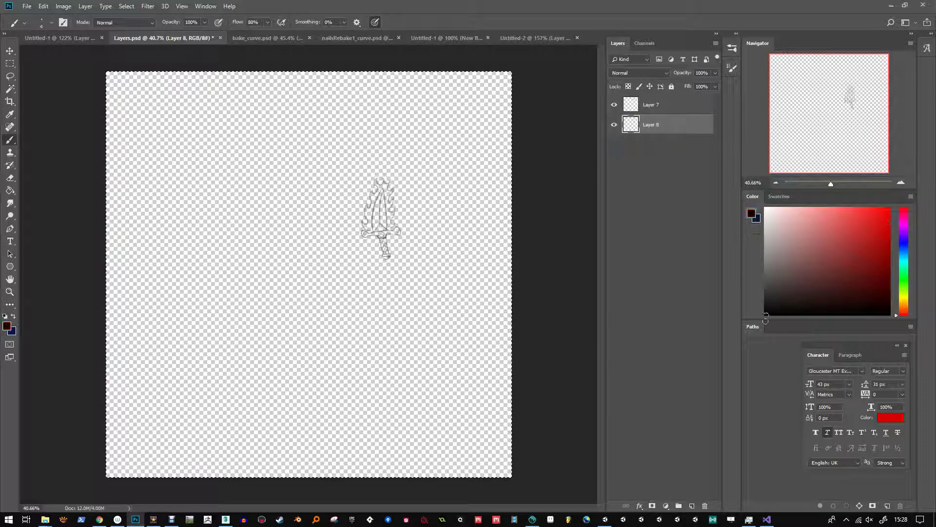
left_click(10, 192)
left_click(146, 239)
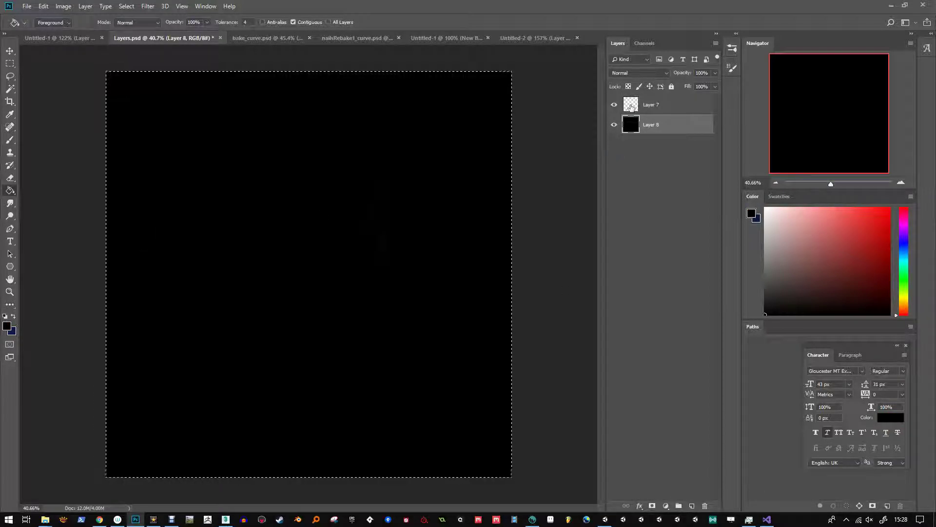
left_click(632, 108)
key("ctrl+i")
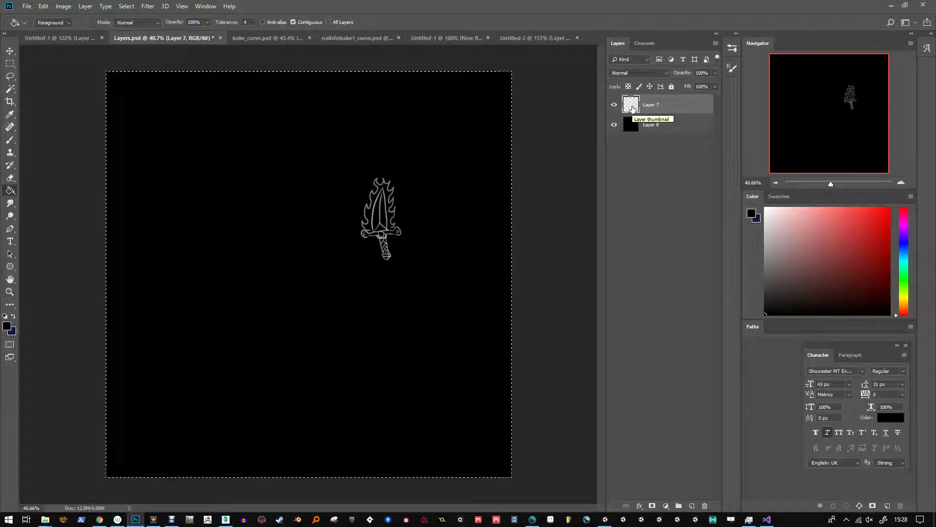
Add an empty Layer 9 and zoom to about 122% centred on the dagger
key("ctrl+j")
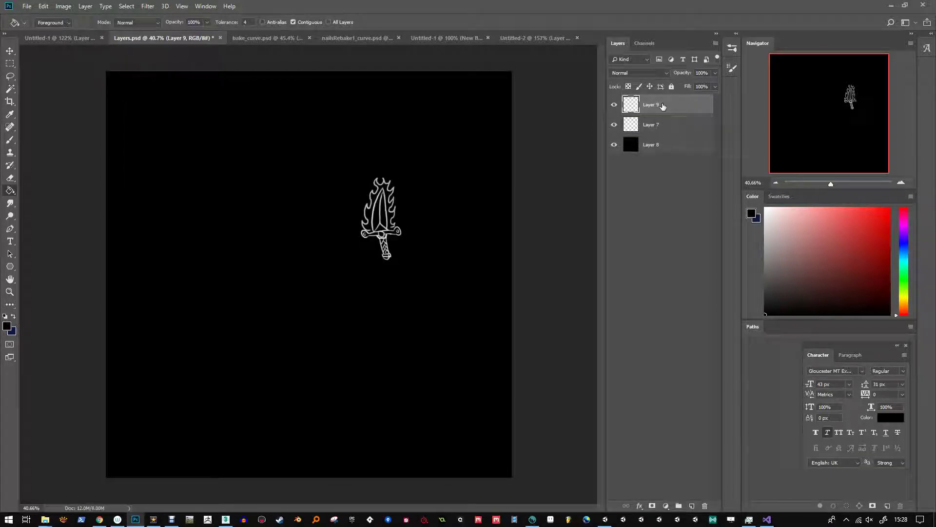
left_click(659, 125)
left_click_drag(831, 184, 838, 185)
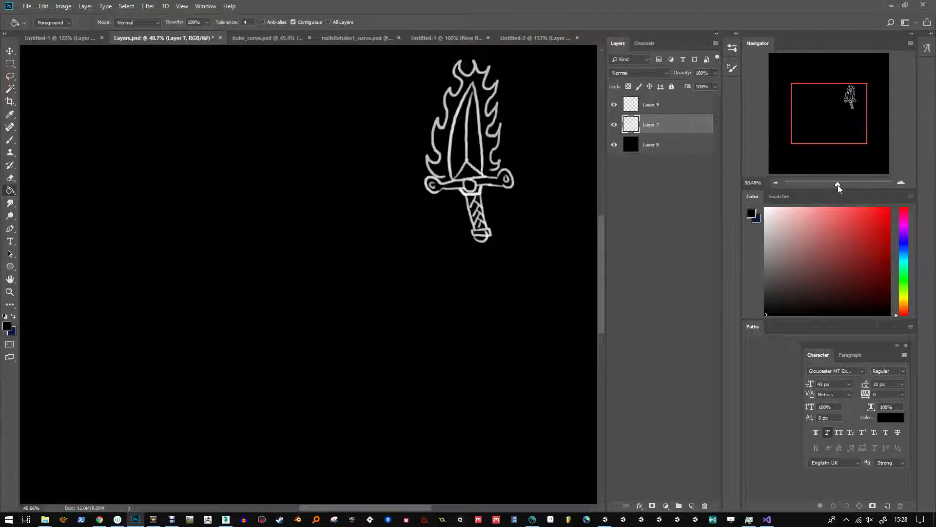
left_click_drag(829, 127, 838, 110)
left_click_drag(838, 184, 841, 184)
left_click_drag(839, 131, 846, 104)
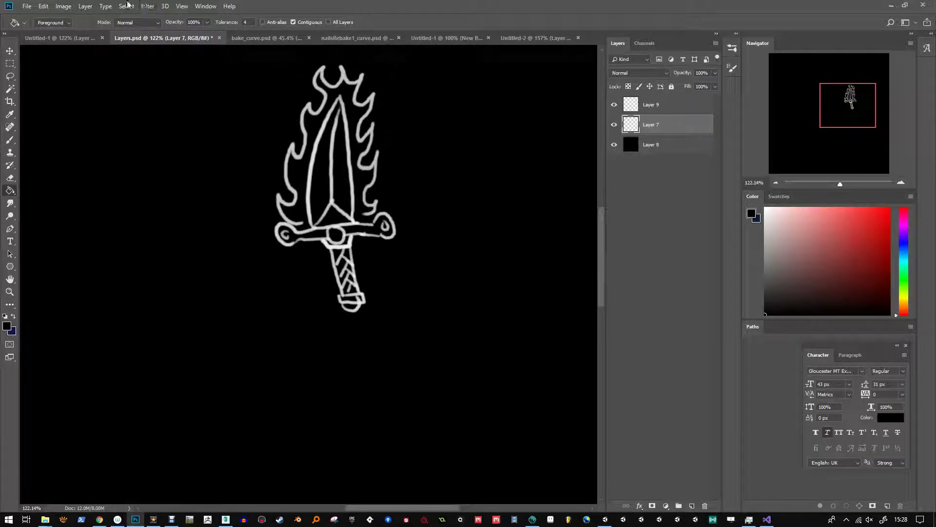
Duplicate the black Layer 8 after checking the Filter Gallery without applying anything
left_click(148, 5)
left_click(165, 46)
left_click(865, 45)
left_click_drag(653, 145, 692, 506)
Merge the dagger into the black layer copy and apply a Spatter filter with lower spray radius
right_click(656, 132)
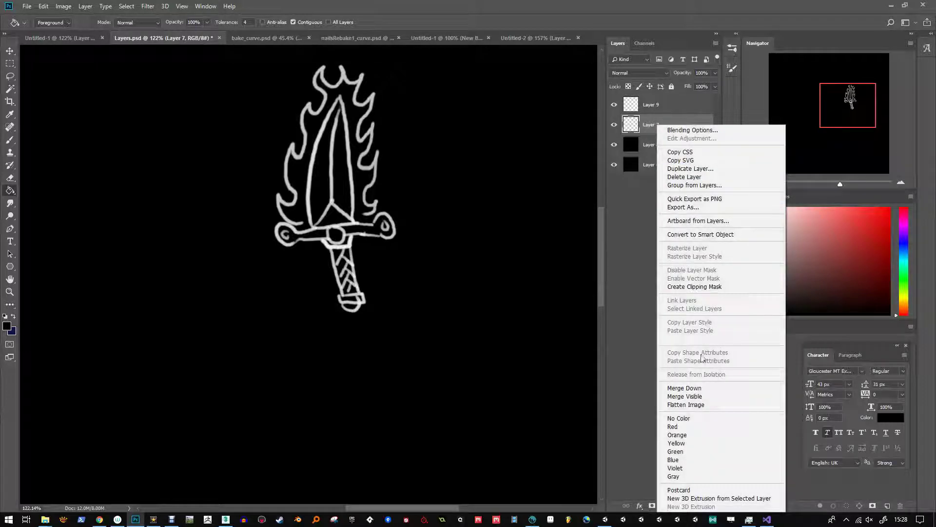
left_click(678, 386)
left_click(148, 6)
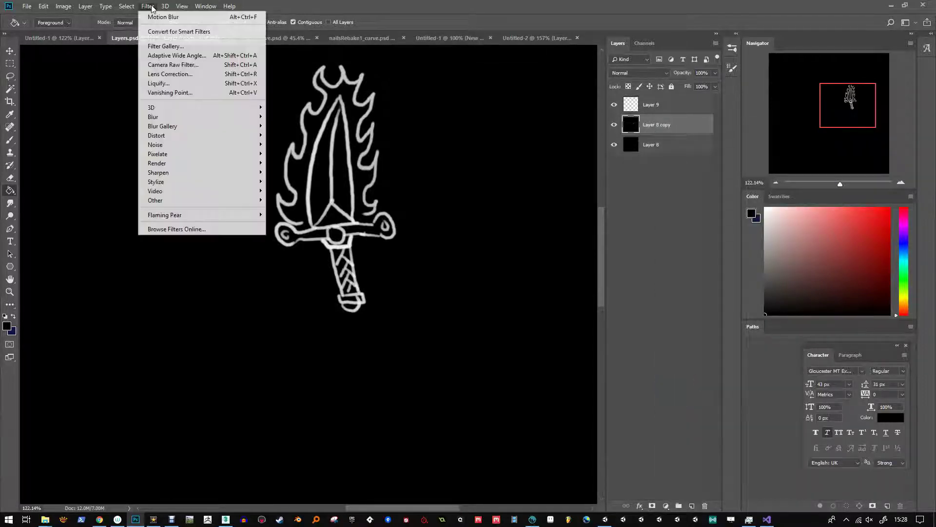
left_click(166, 46)
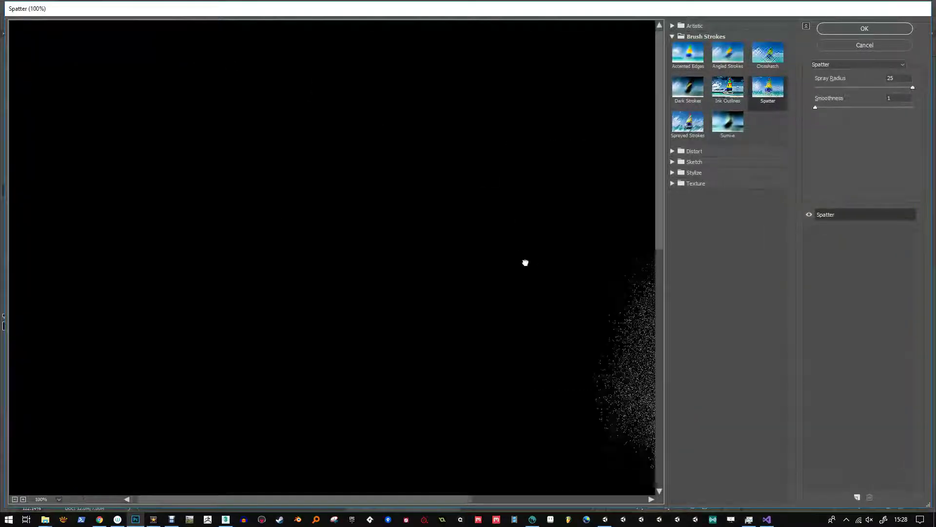
left_click_drag(525, 262, 340, 226)
left_click_drag(913, 88, 823, 94)
left_click(853, 30)
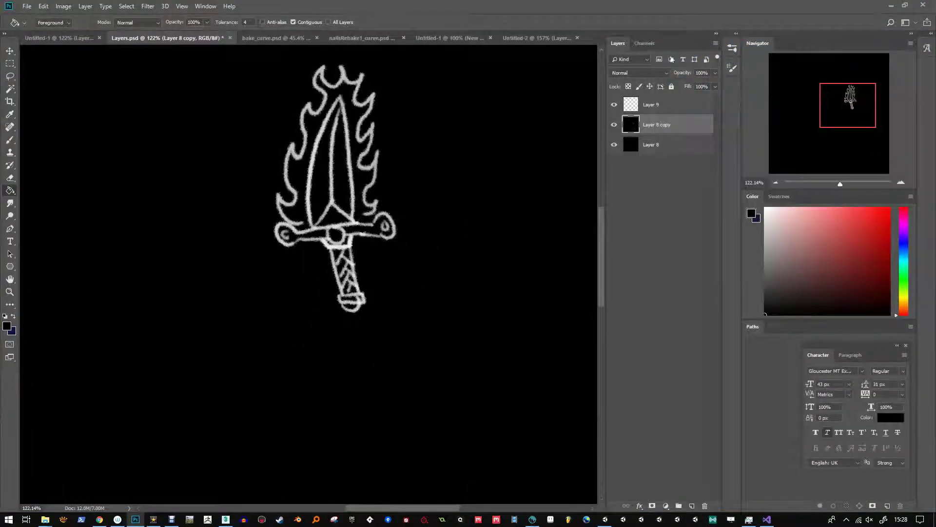
Show the empty top layer and merge all visible layers into one
left_click(617, 107)
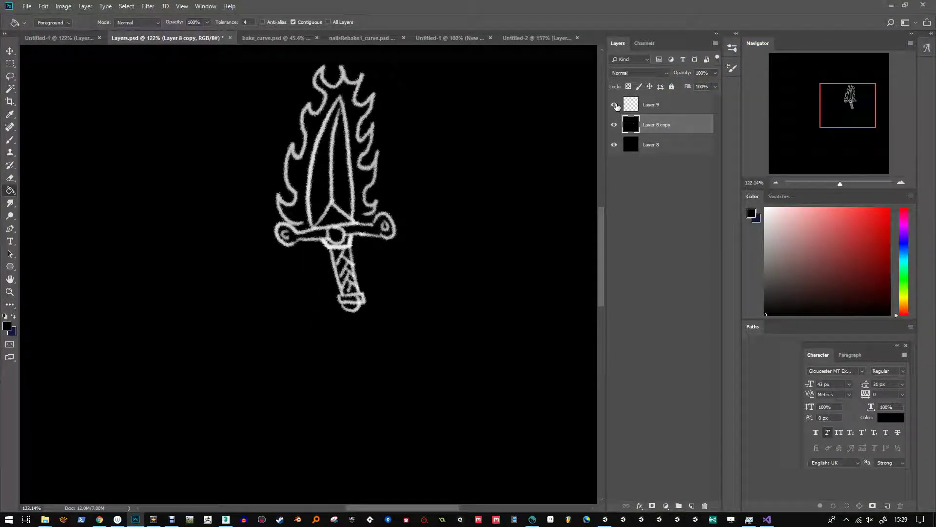
right_click(662, 118)
left_click(680, 391)
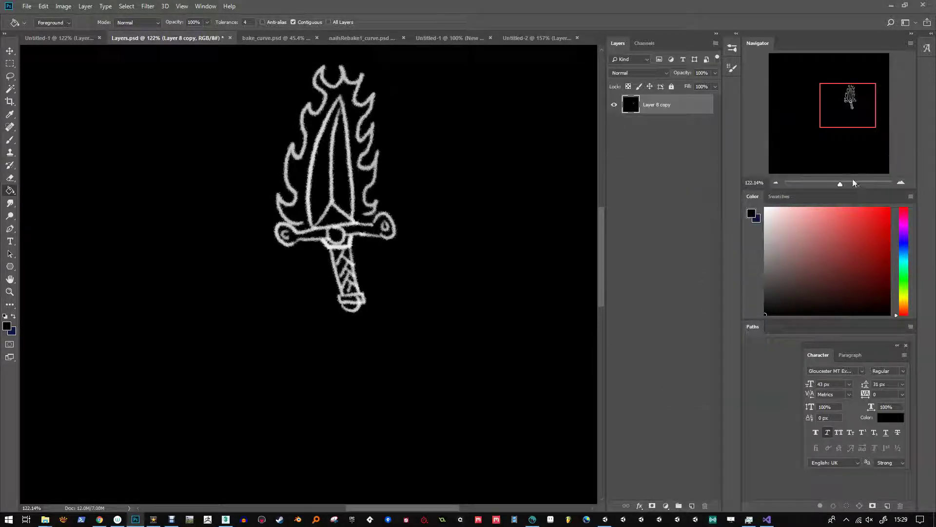
left_click_drag(841, 181, 838, 182)
left_click(57, 6)
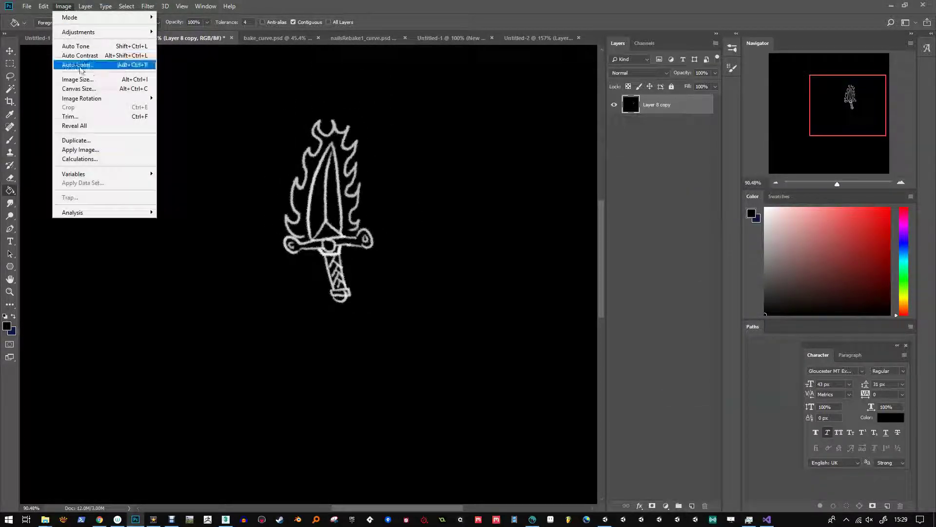
Resize the image to 1024 pixels wide
left_click(83, 80)
type("1024")
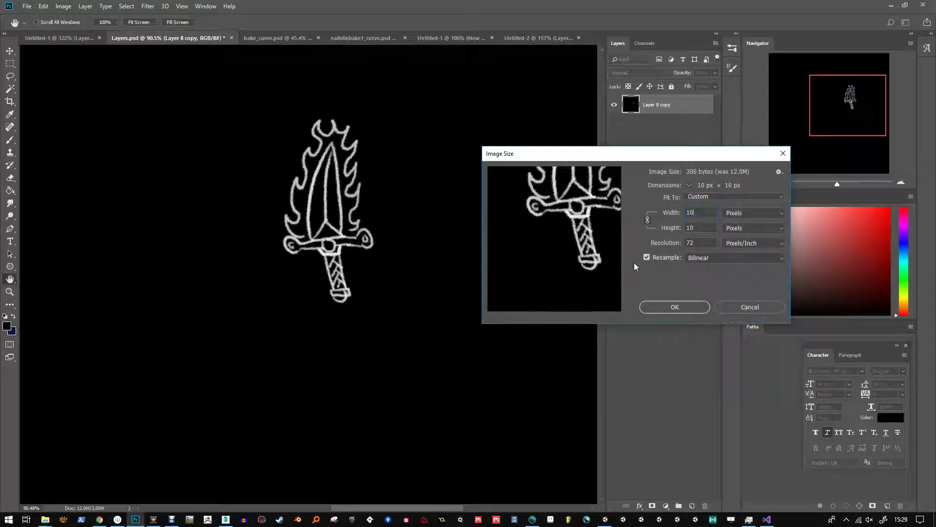
left_click(668, 305)
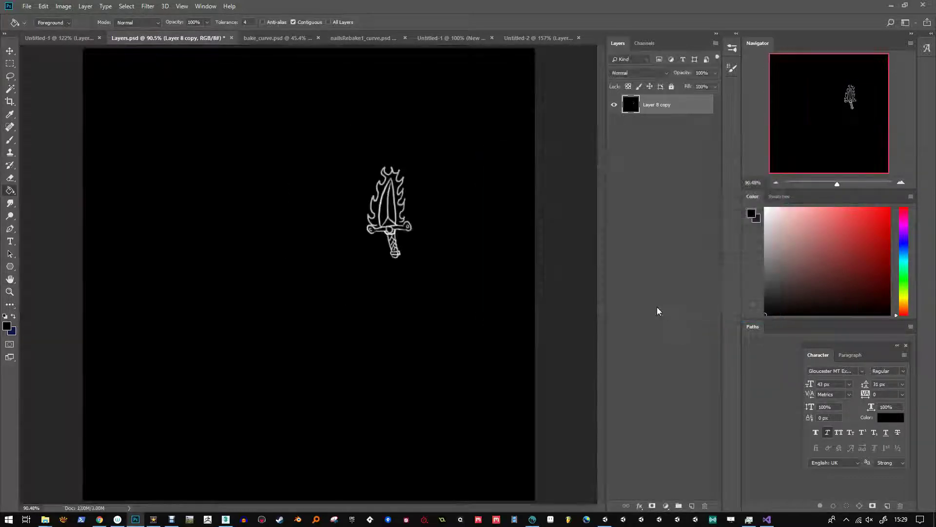
Save a PNG copy named DaggerTatto in the texture_FPH_V2/TattooLayers folder
key("ctrl+shift+s")
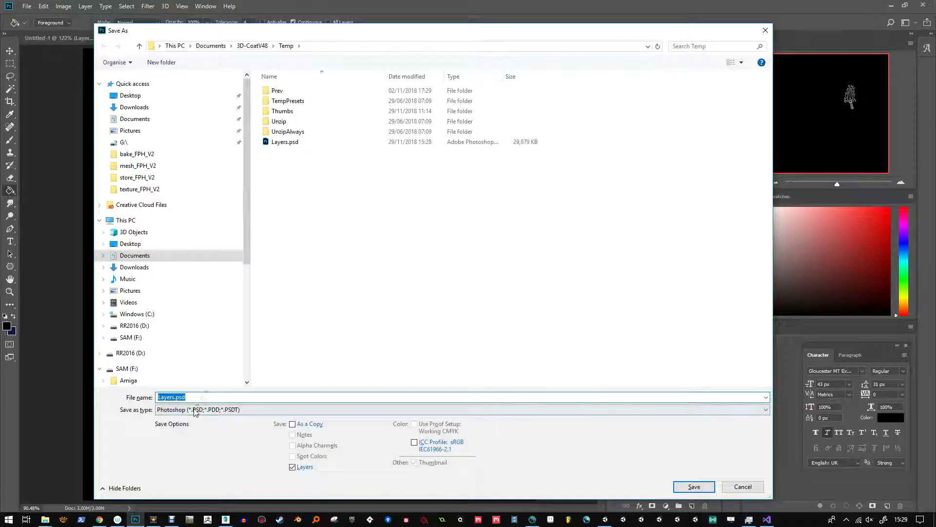
left_click(211, 409)
left_click(209, 370)
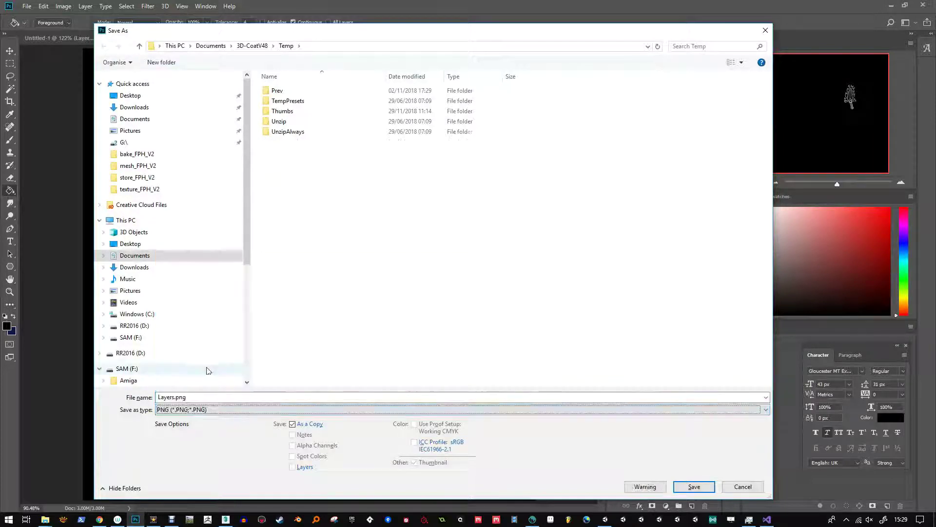
left_click(159, 86)
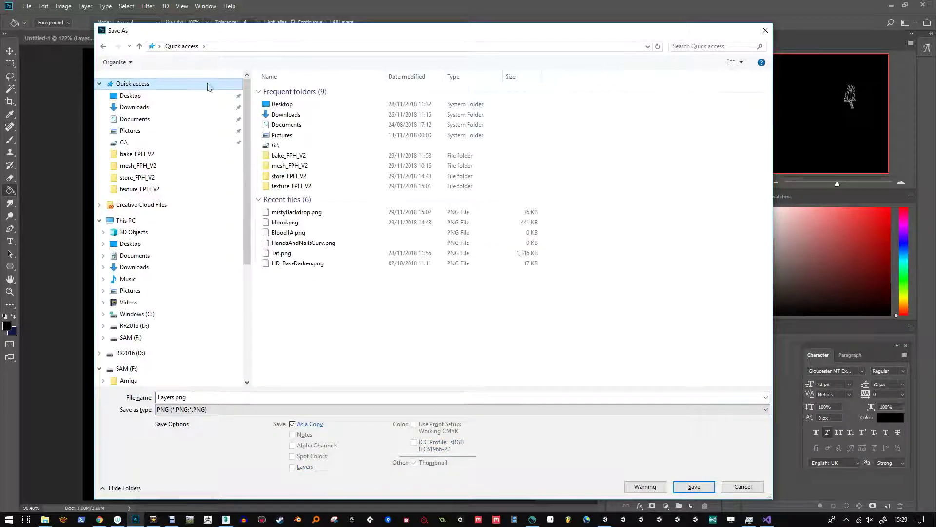
double_click(280, 186)
double_click(287, 101)
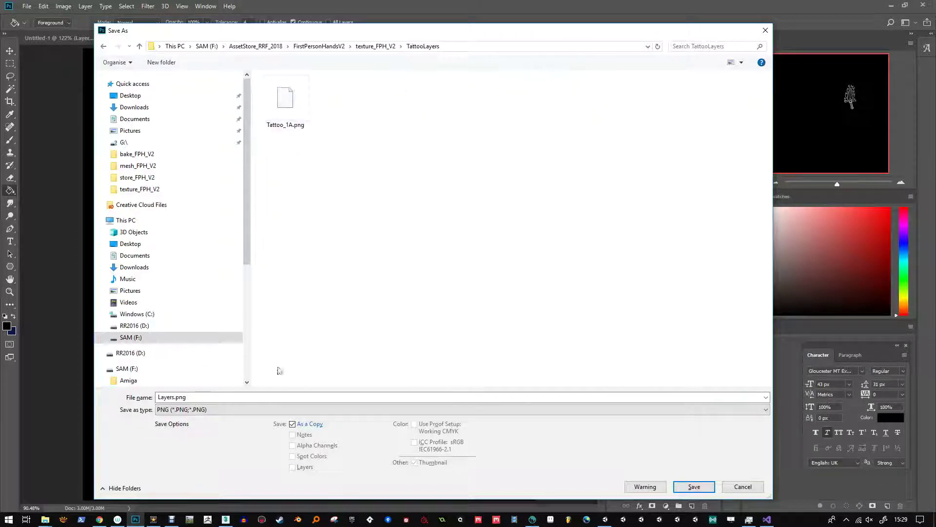
type("DaggerTatoto")
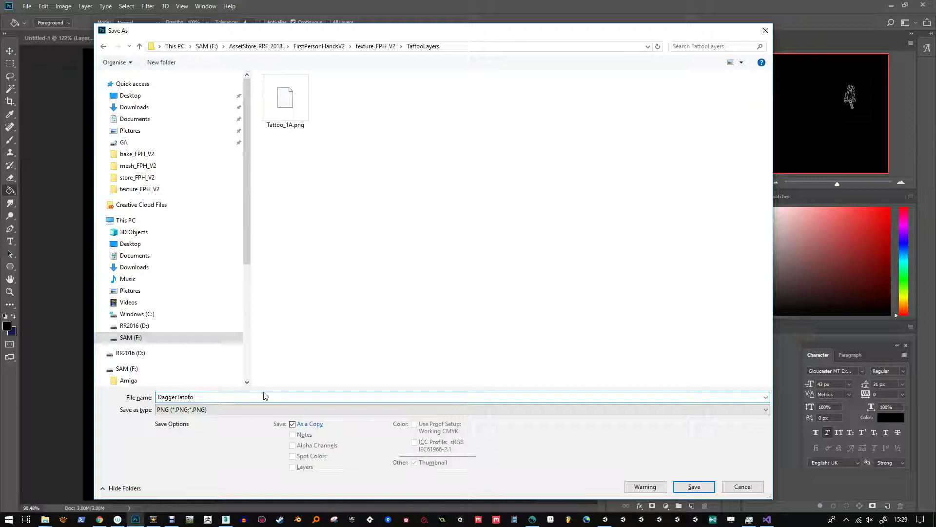
key("BackSpace")
type("t")
key("Return")
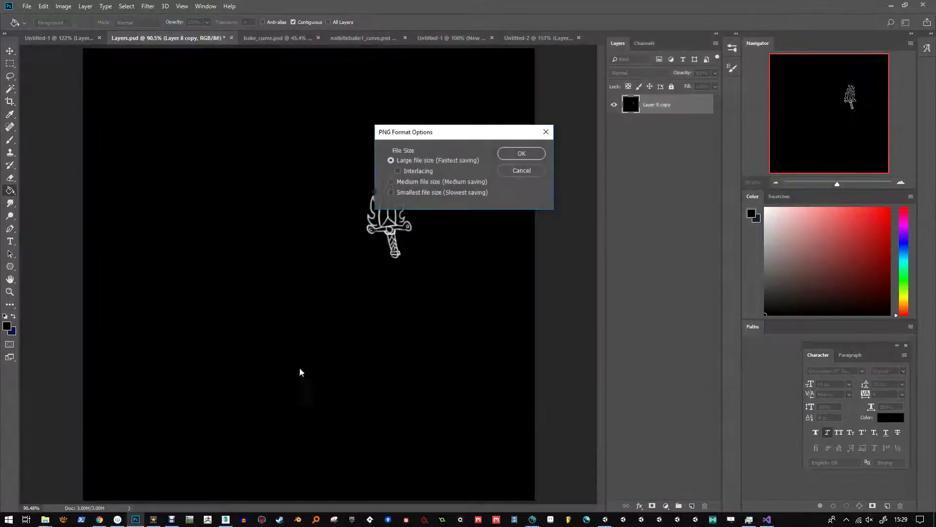
left_click(531, 156)
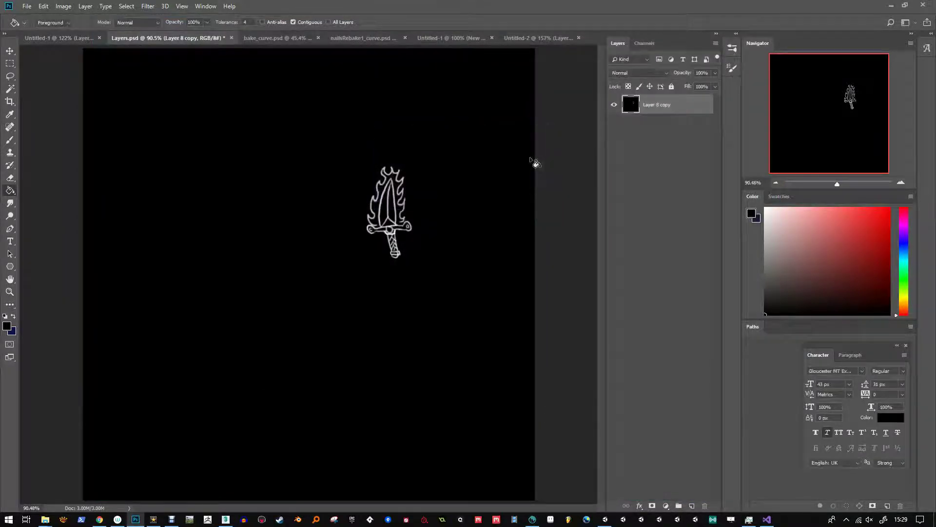
Import the dagger PNG from texture_FPH_V2/TattooLayers into Unity's Tattoos folder
left_click(891, 5)
left_click(885, 6)
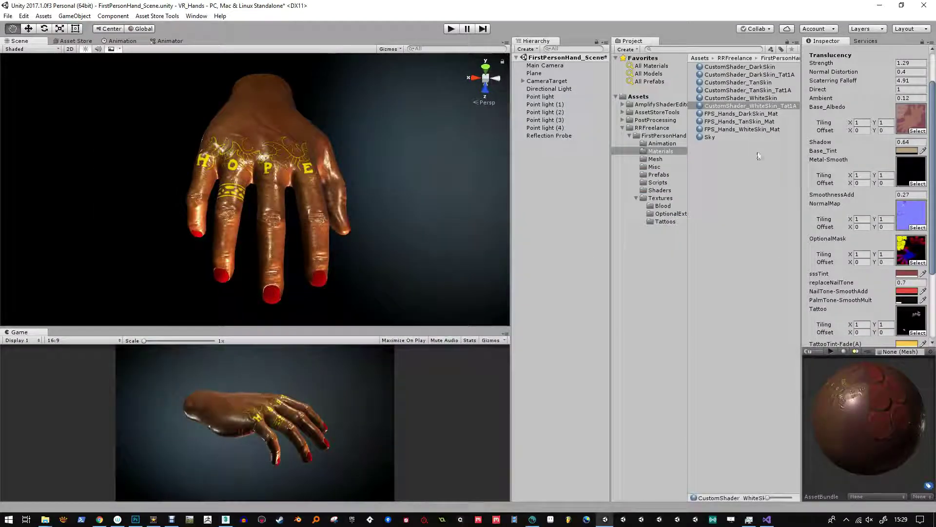
left_click(666, 221)
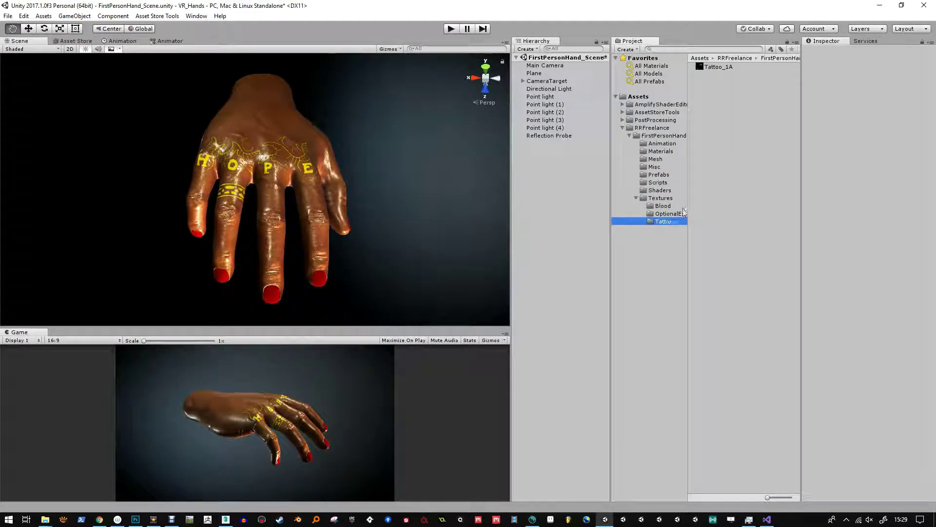
right_click(716, 115)
left_click(770, 184)
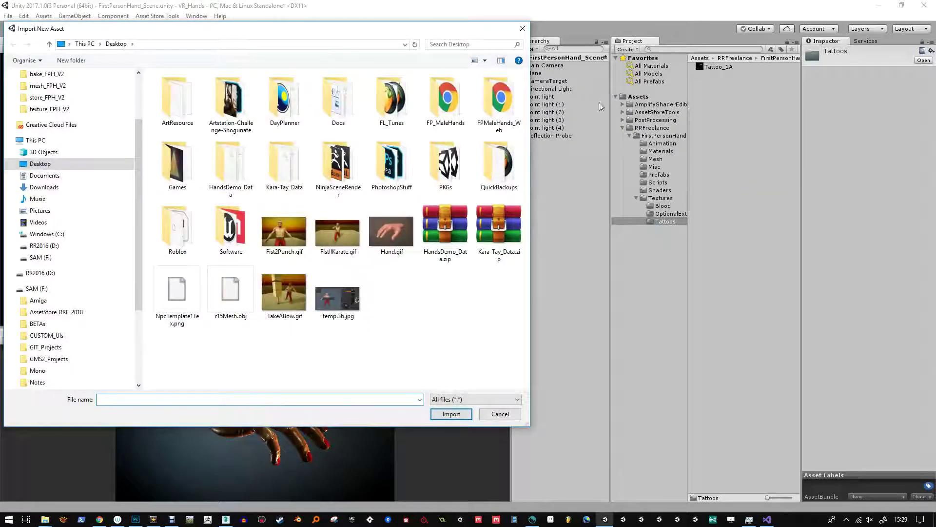
scroll(72, 88, "up", 2)
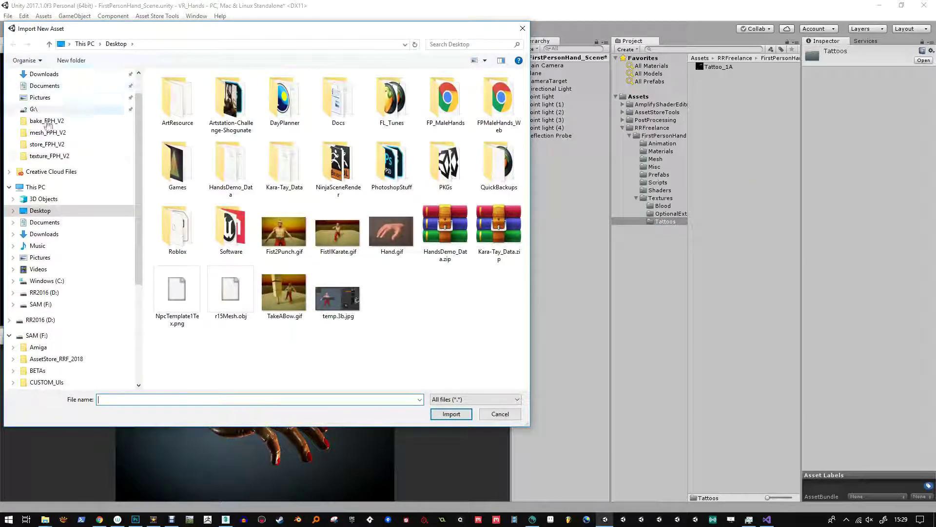
left_click(61, 156)
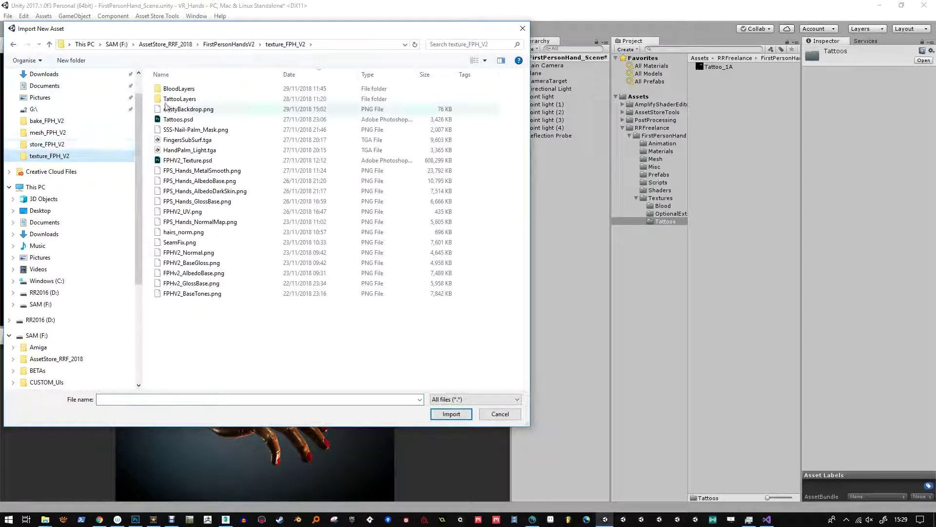
double_click(176, 99)
double_click(180, 116)
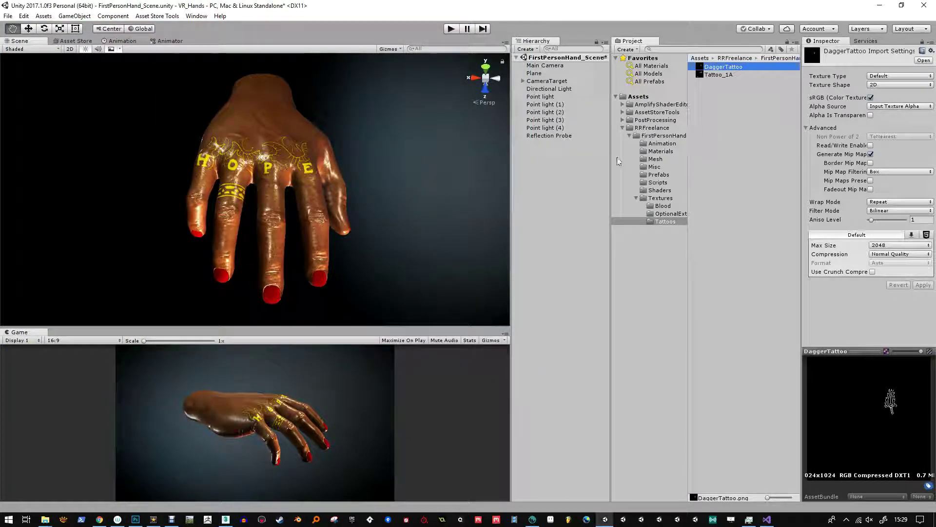
key("w")
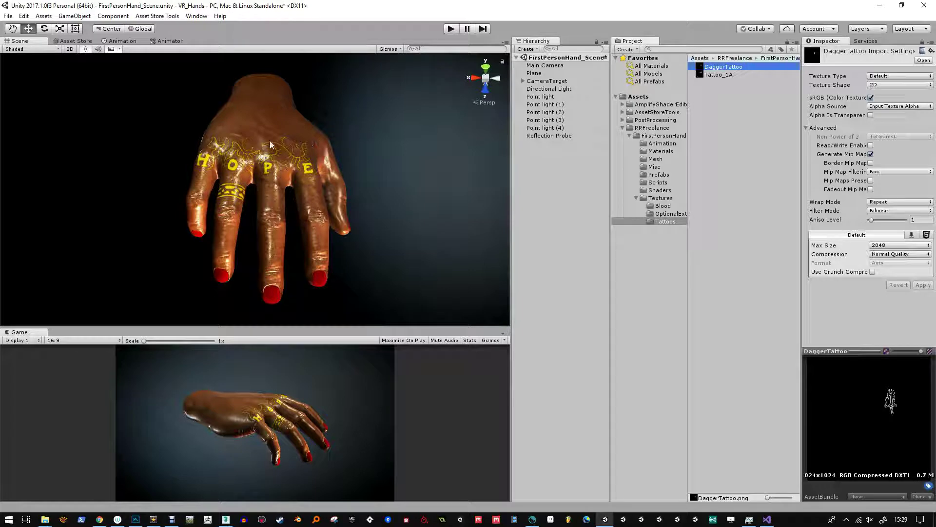
left_click(270, 141)
Assign DaggerTattoo to the hand material's Tattoo slot and view the back of the hand
left_click(812, 346)
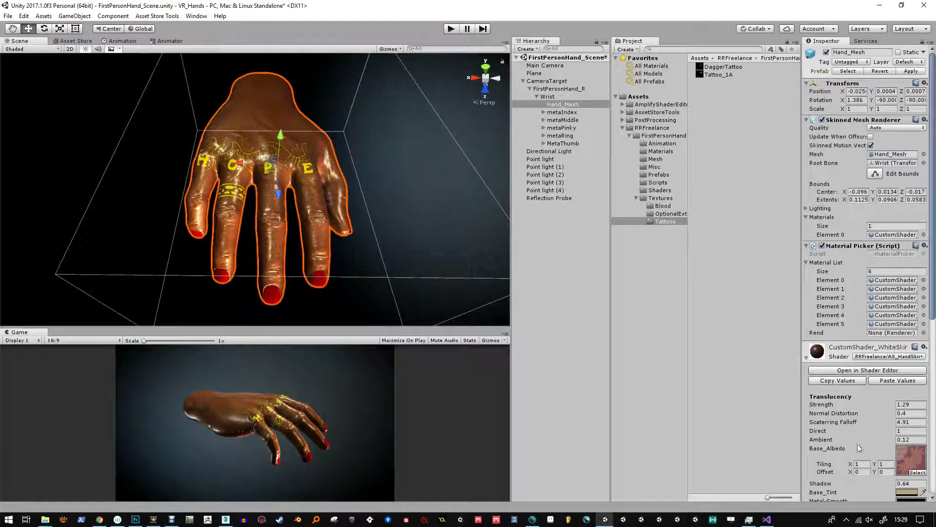
scroll(859, 447, "down", 10)
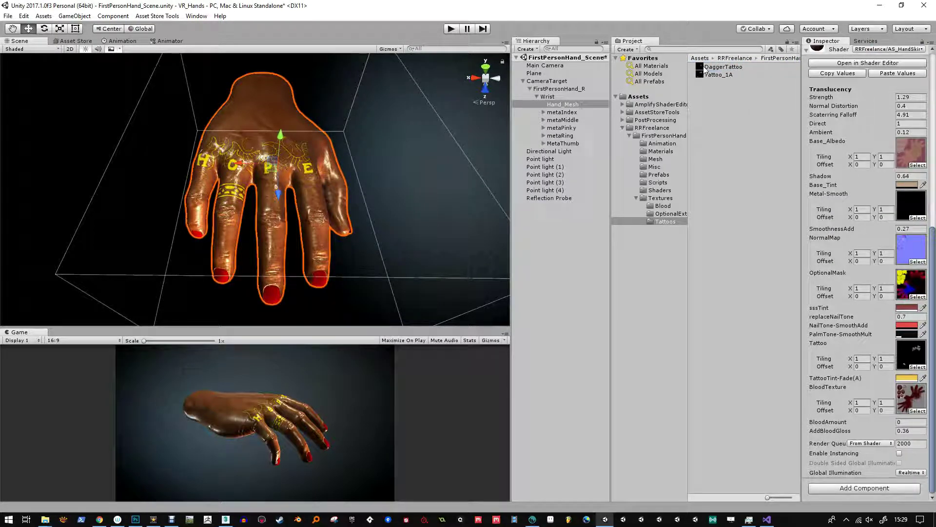
left_click_drag(702, 67, 907, 359)
left_click_drag(294, 125, 339, 215, "alt")
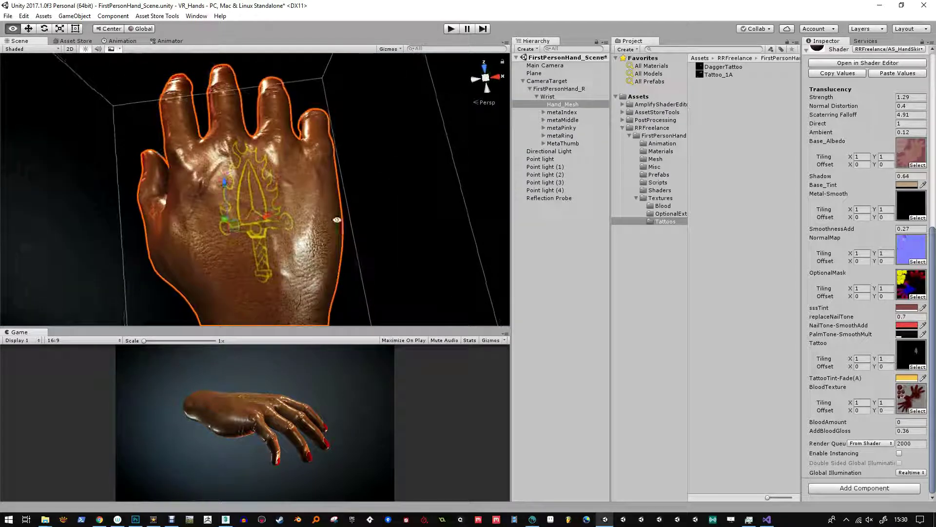
right_click_drag(338, 215, 313, 224, "alt")
left_click_drag(314, 224, 305, 224, "alt")
Tint the tattoo dark blue-grey (1A1C1E) and lower SmoothnessAdd to -0.04
left_click(907, 378)
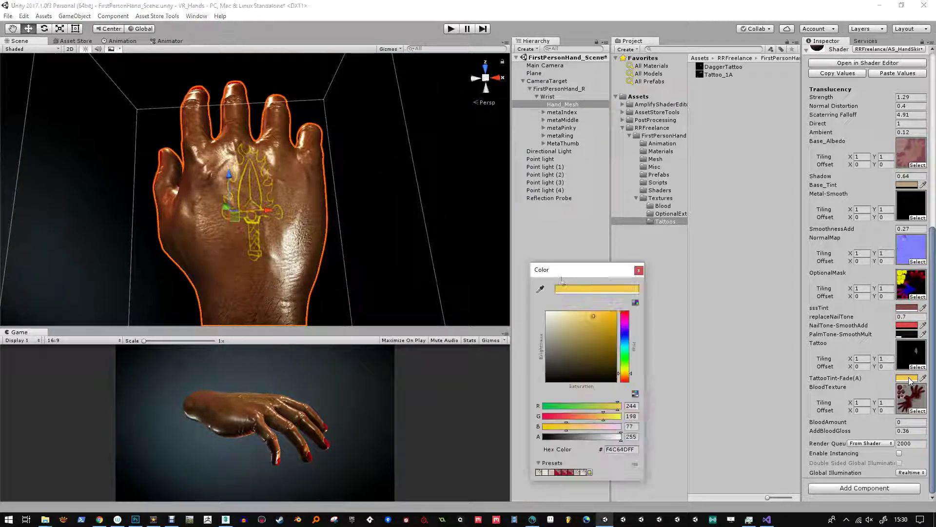
left_click_drag(587, 369, 559, 374)
left_click_drag(623, 382, 626, 342)
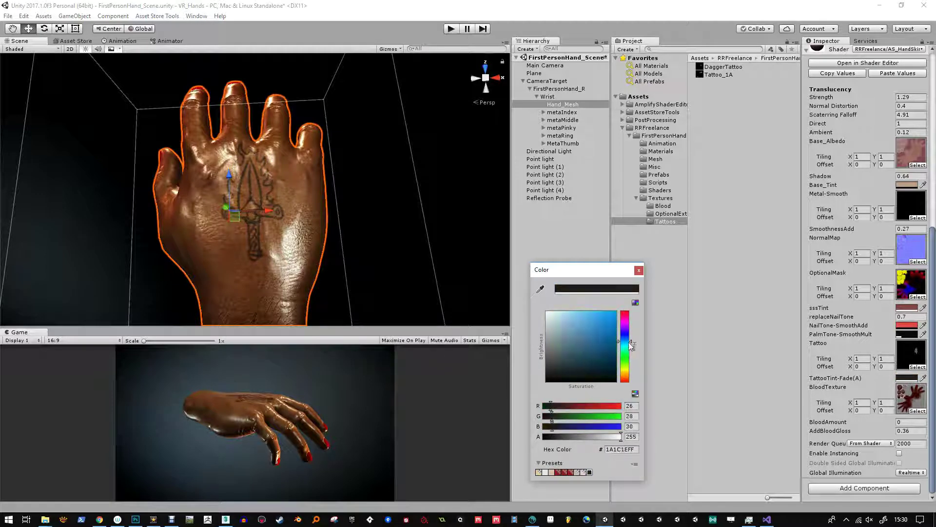
left_click_drag(583, 375, 590, 364)
left_click(638, 270)
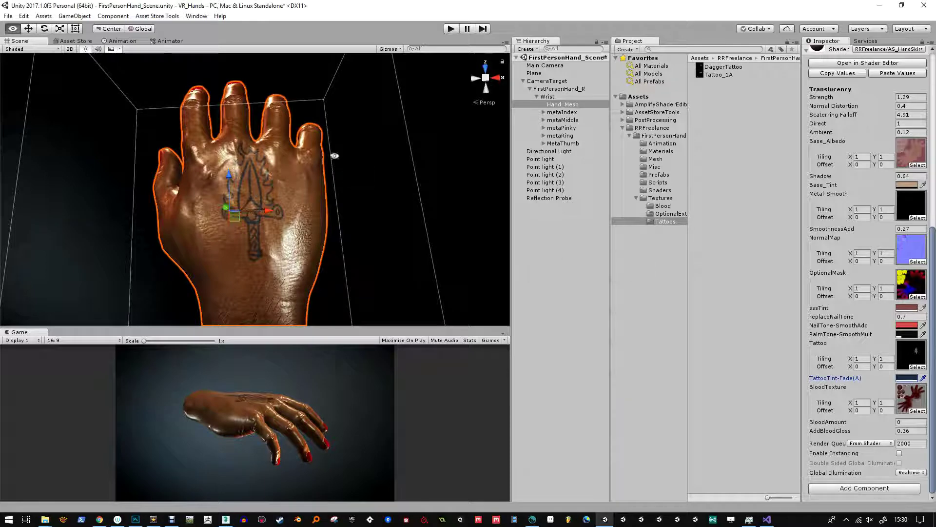
left_click_drag(330, 154, 550, 256, "alt")
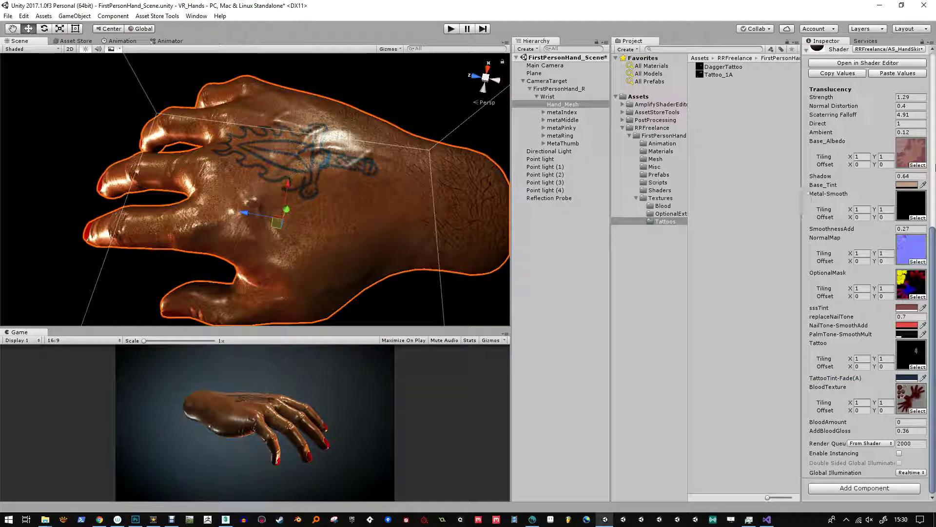
left_click_drag(861, 229, 857, 232)
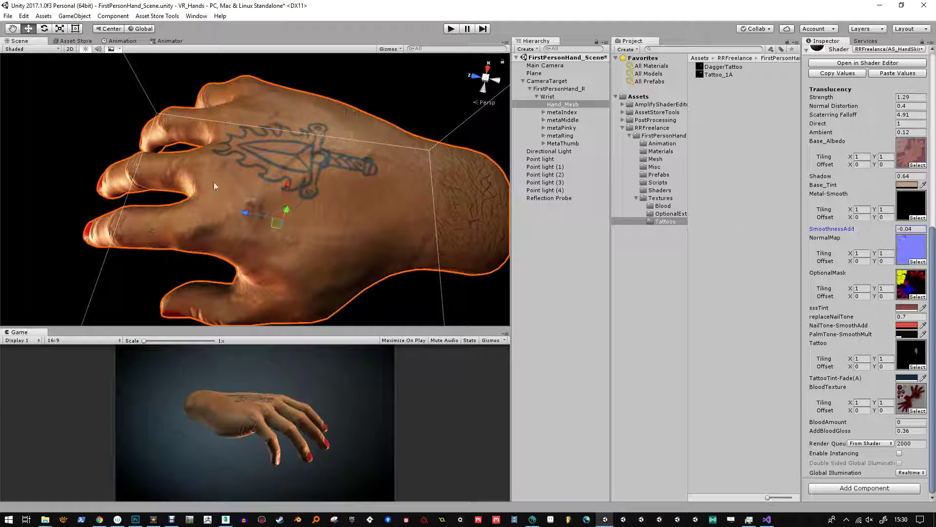
left_click_drag(214, 186, 439, 219, "alt")
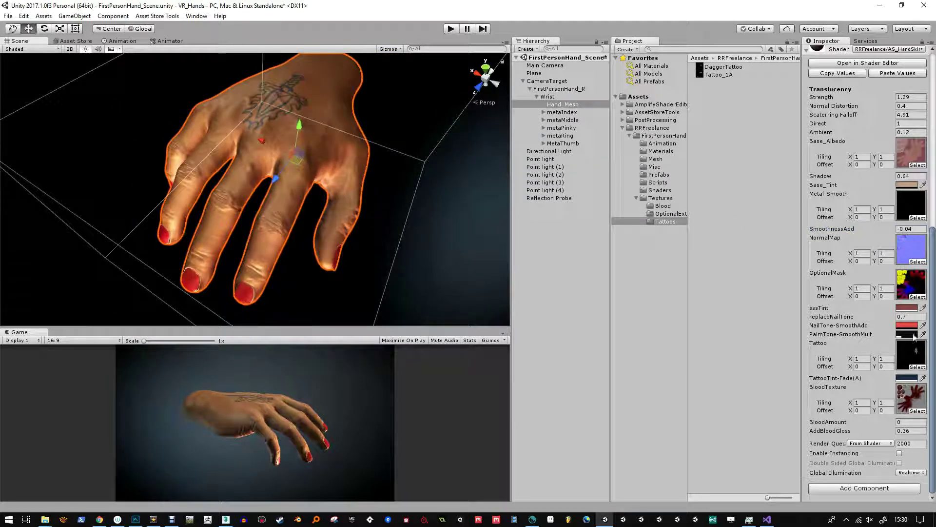
Set NailTone-SmoothAdd to black with raised alpha and replaceNailTone to 1 for black nails
left_click(910, 326)
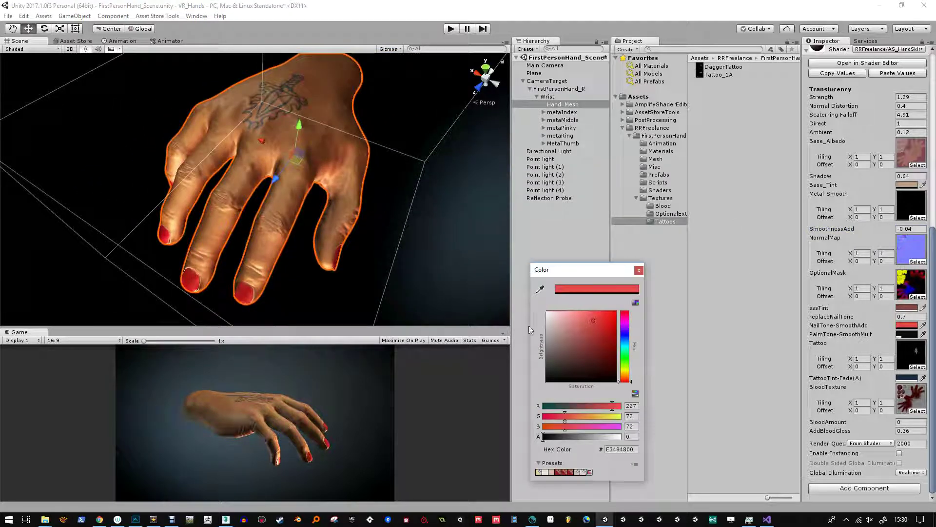
left_click_drag(549, 341, 543, 380)
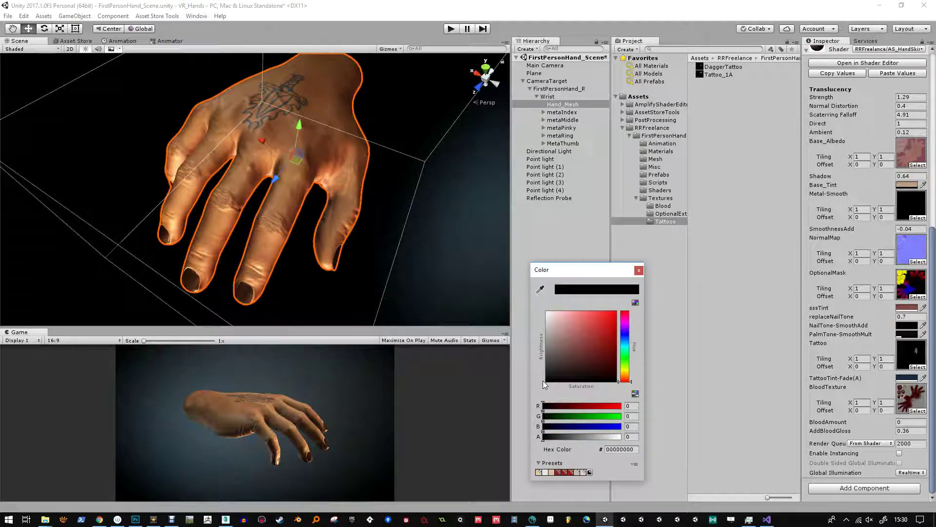
mouse_move(560, 438)
left_mouse_down()
mouse_move(579, 438)
mouse_move(541, 438)
left_mouse_up()
left_click_drag(267, 211, 355, 150, "alt")
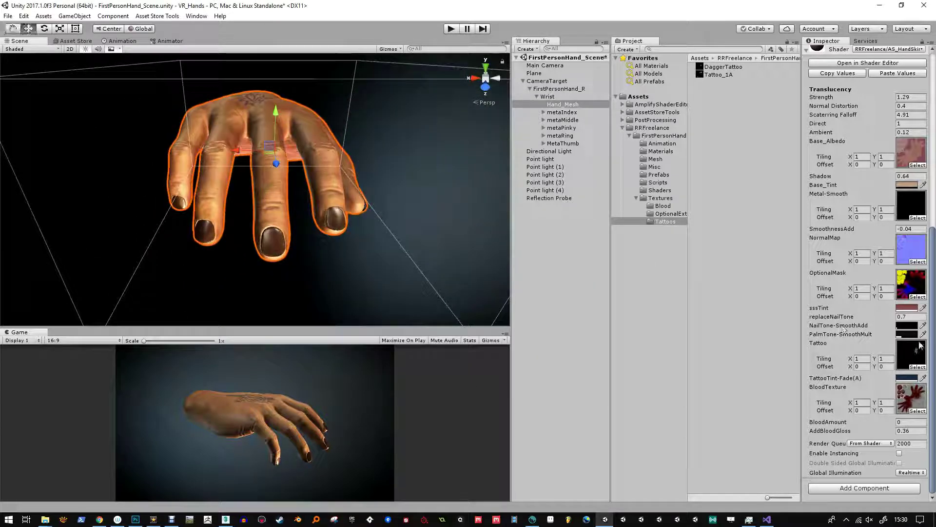
left_click(906, 326)
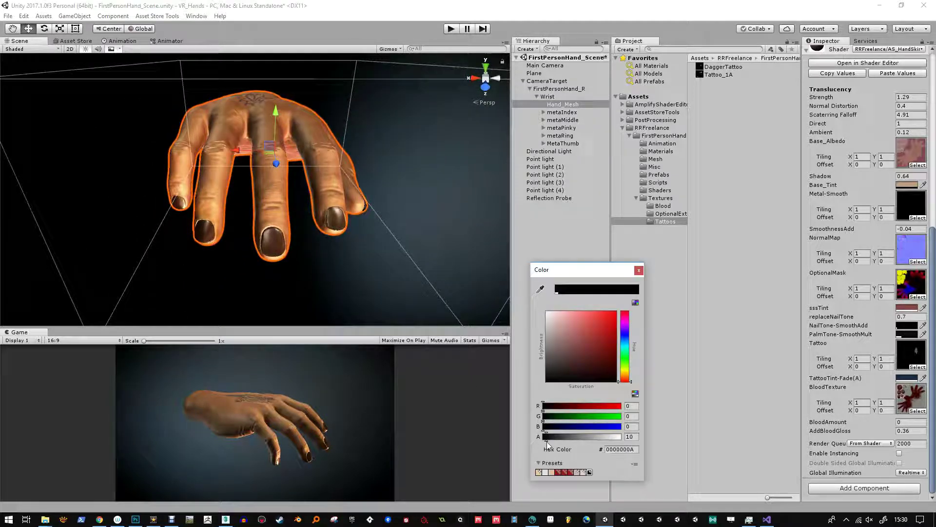
left_click_drag(550, 437, 558, 438)
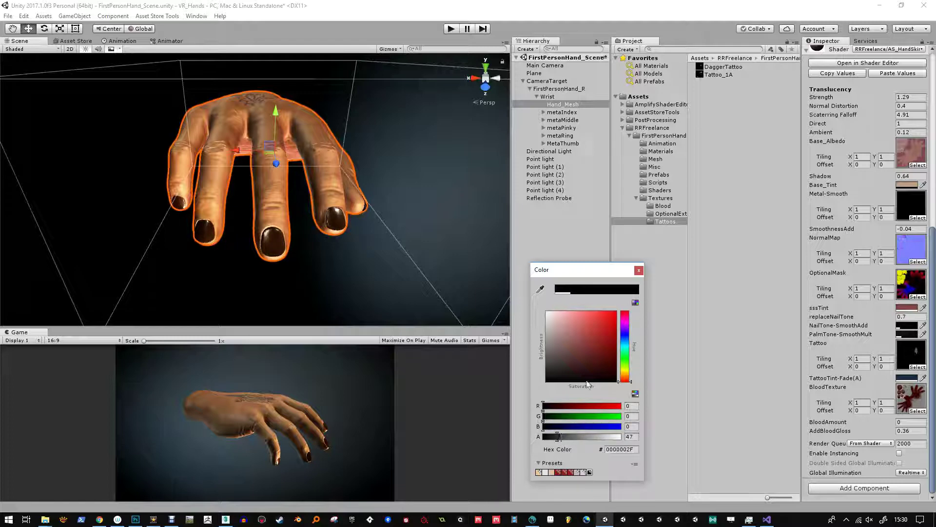
left_click(639, 271)
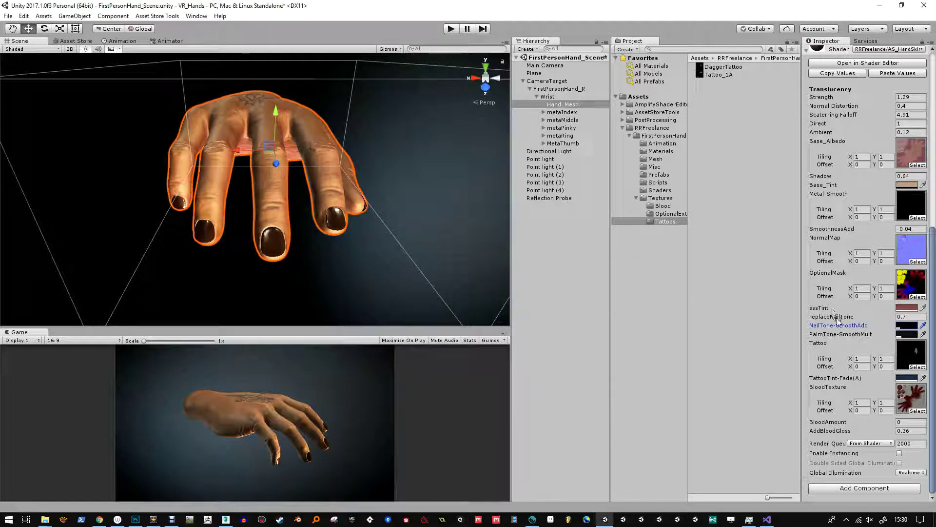
left_click_drag(837, 319, 864, 320)
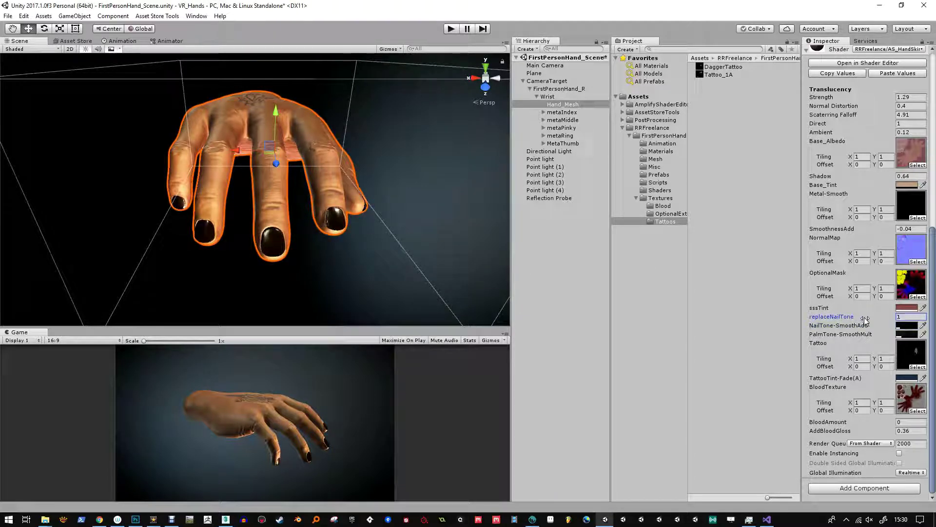
left_click_drag(316, 223, 526, 271, "alt")
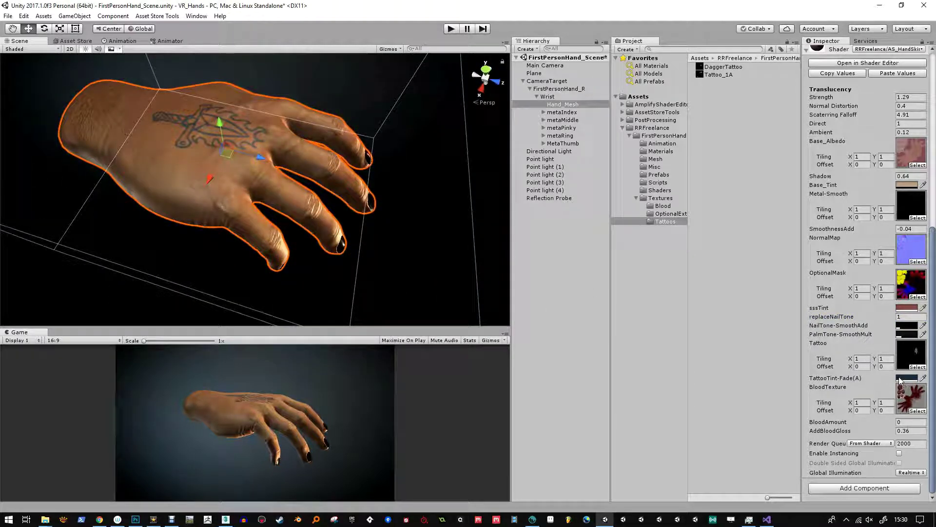
Set the TattooTint-Fade(A) colour to pure black (000000FF) and review the tattoo
left_click(907, 378)
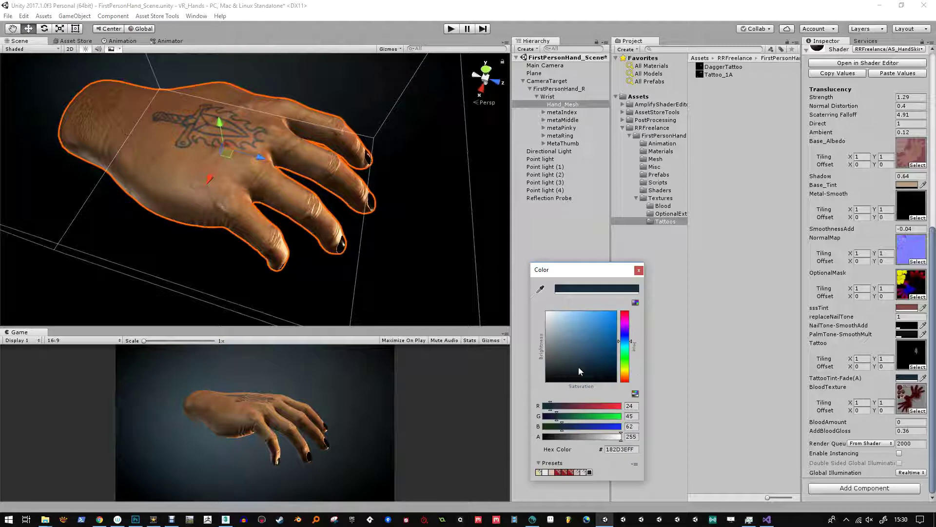
left_click_drag(580, 371, 554, 395)
mouse_move(621, 437)
left_mouse_down()
mouse_move(599, 439)
mouse_move(612, 440)
left_mouse_up()
left_click(639, 270)
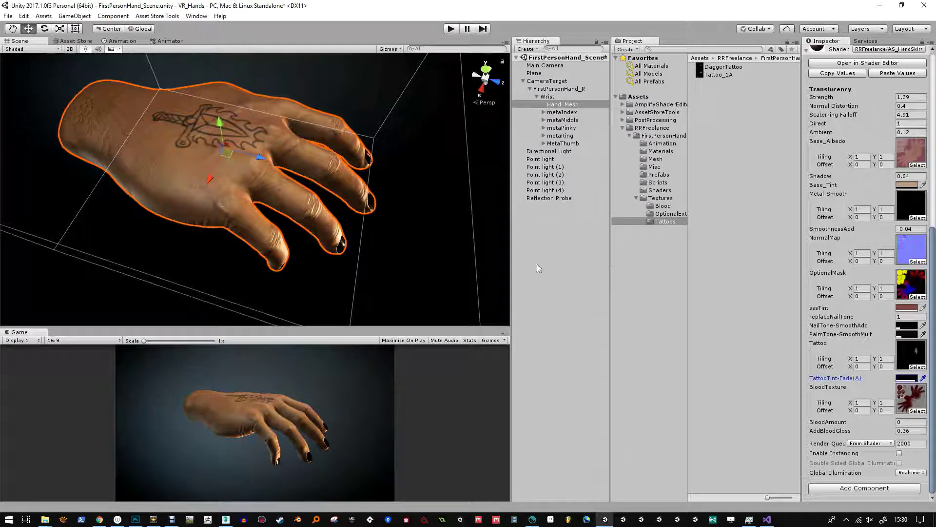
left_click_drag(361, 191, 593, 297, "alt")
left_click(559, 291)
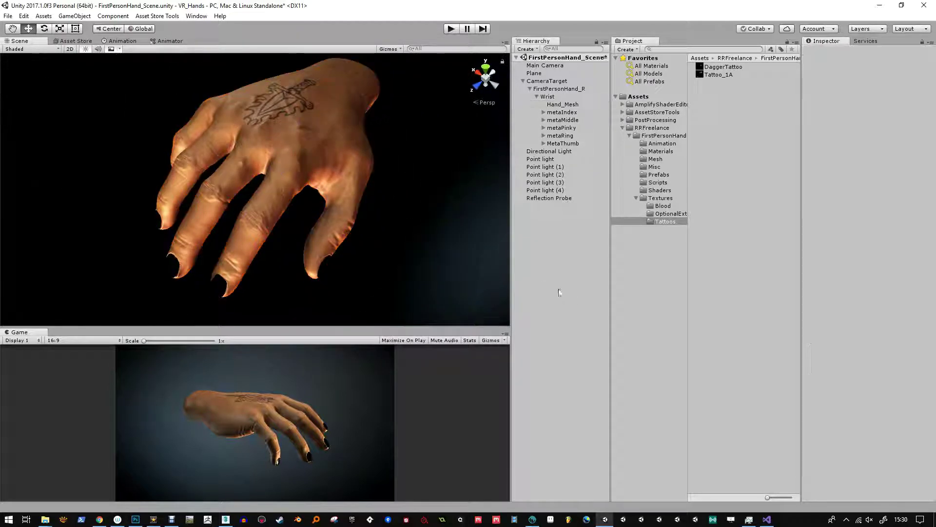
left_click_drag(326, 195, 935, 154, "alt")
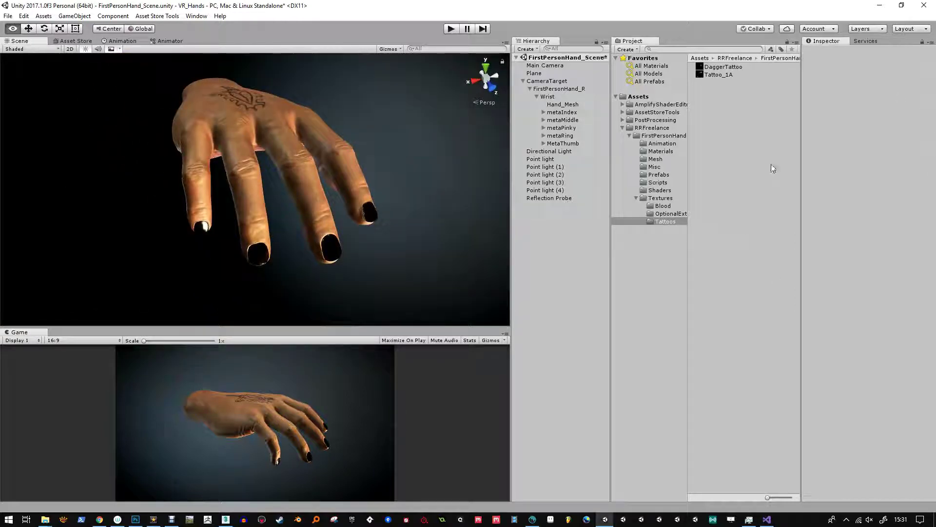